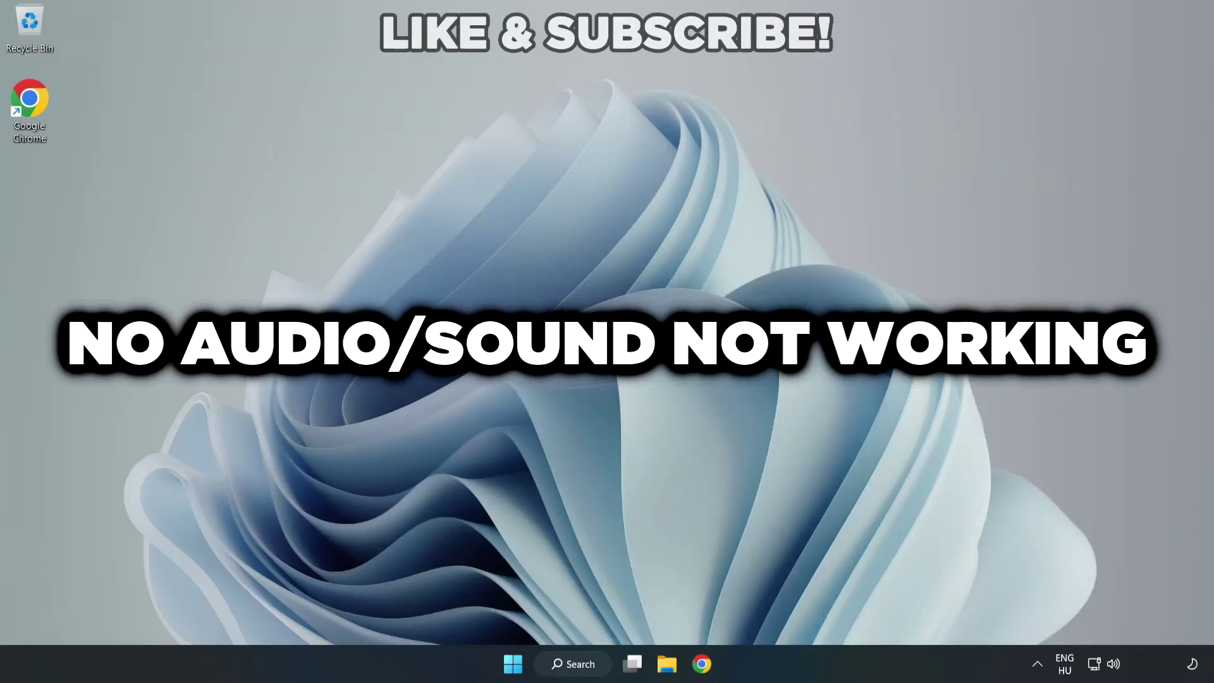
Switch the Quick Settings sound output from CABLE Input to Speakers (High Definition Audio Device).
{"action": "left_click", "coordinate": [1116, 668]}
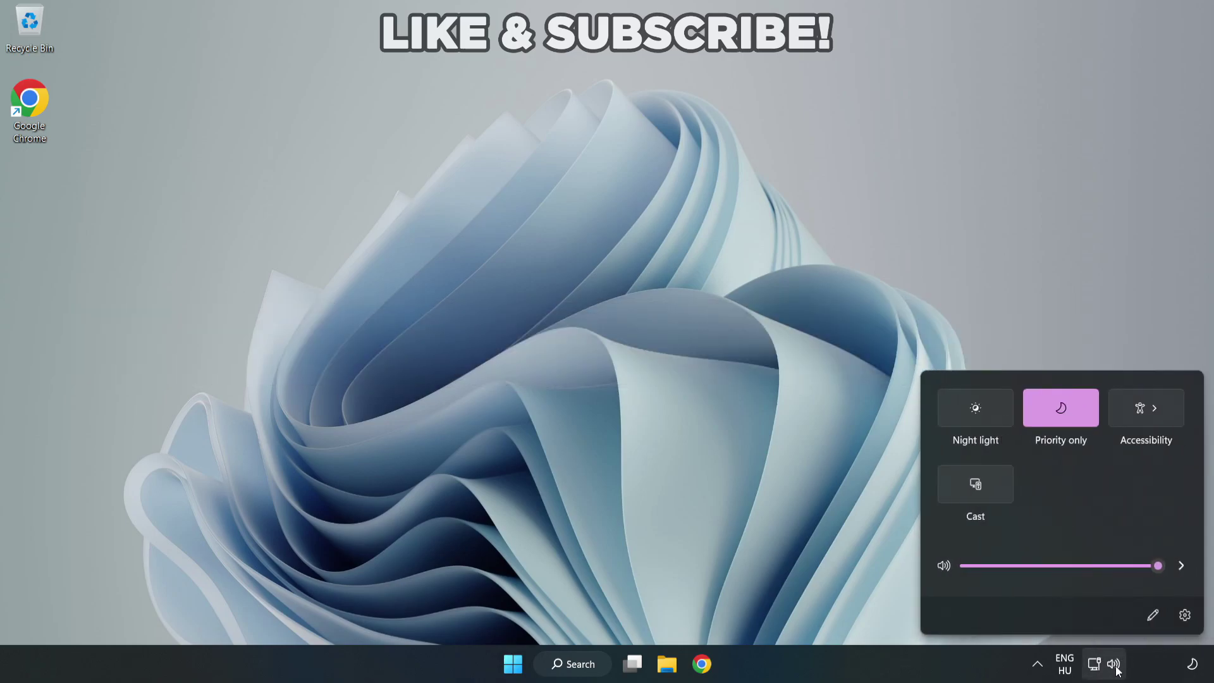
{"action": "left_click", "coordinate": [1180, 568]}
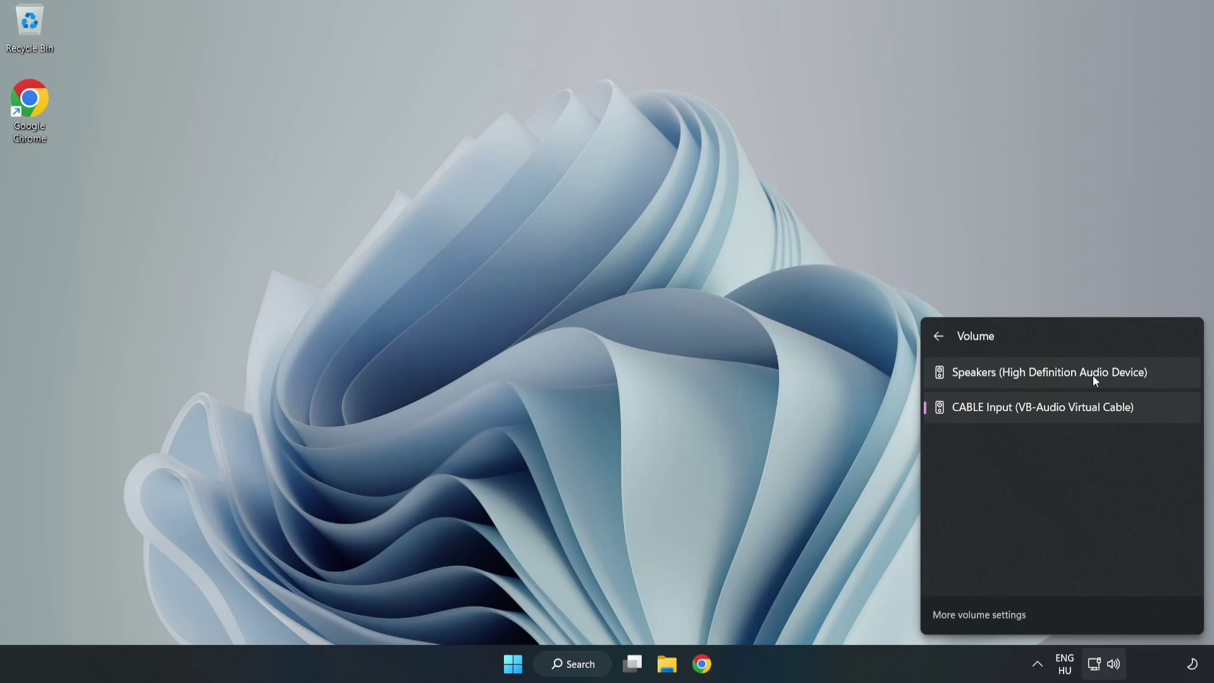
{"action": "left_click", "coordinate": [1171, 374]}
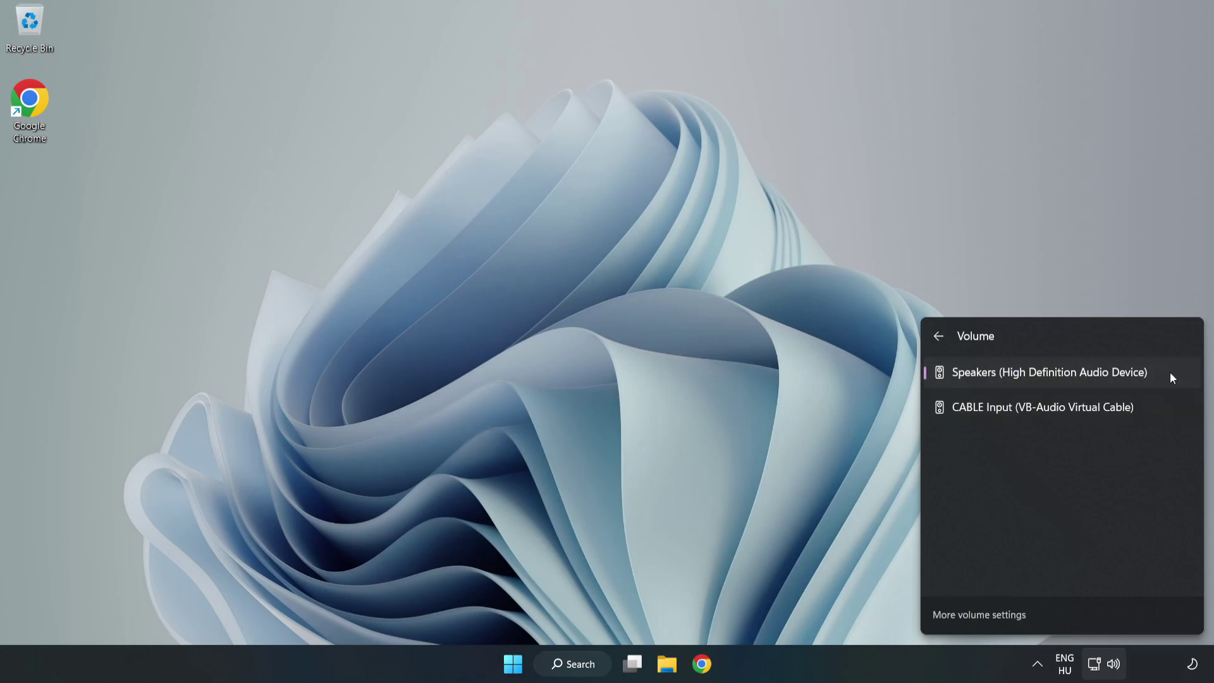
{"action": "left_click", "coordinate": [589, 327]}
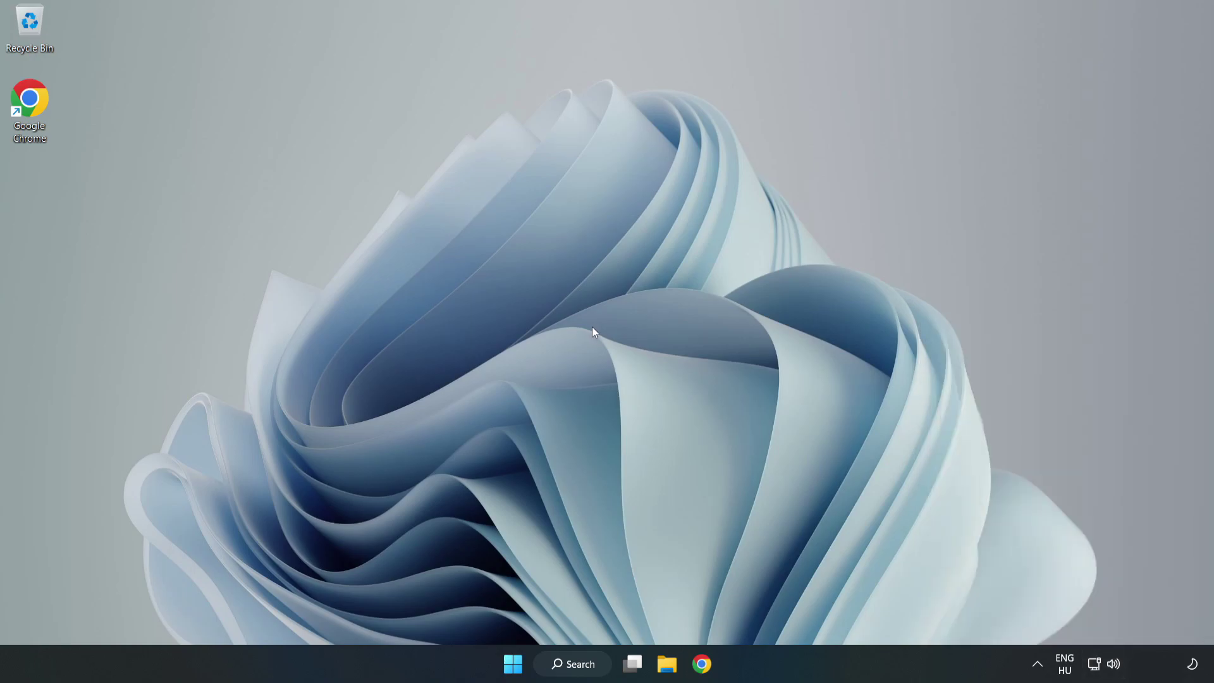
Reset sound devices and app volumes to recommended defaults in the Volume mixer, then close Settings.
{"action": "right_click", "coordinate": [1115, 664]}
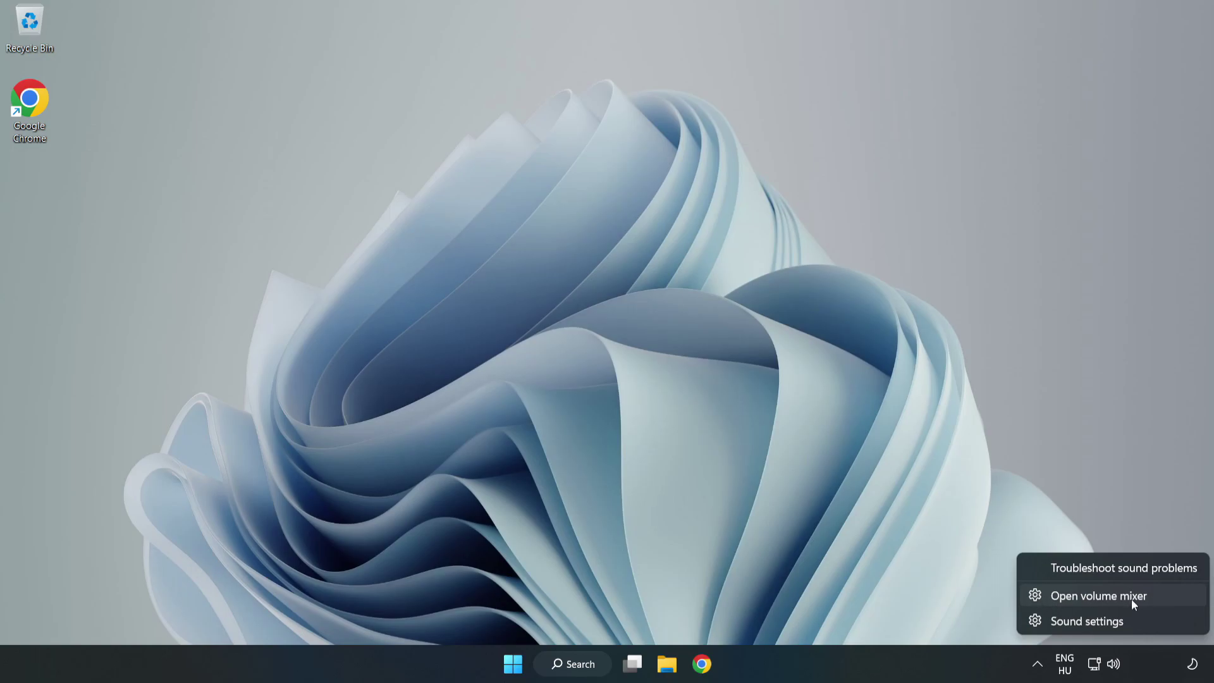
{"action": "left_click", "coordinate": [1164, 600]}
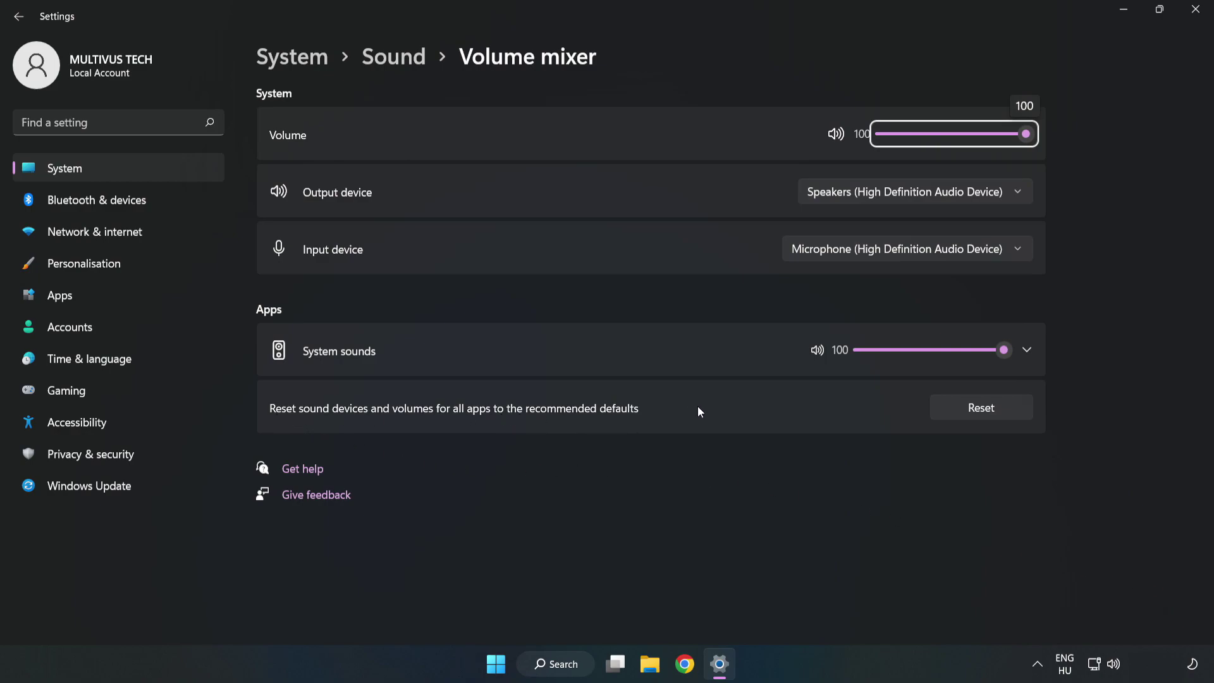
{"action": "left_click", "coordinate": [995, 415]}
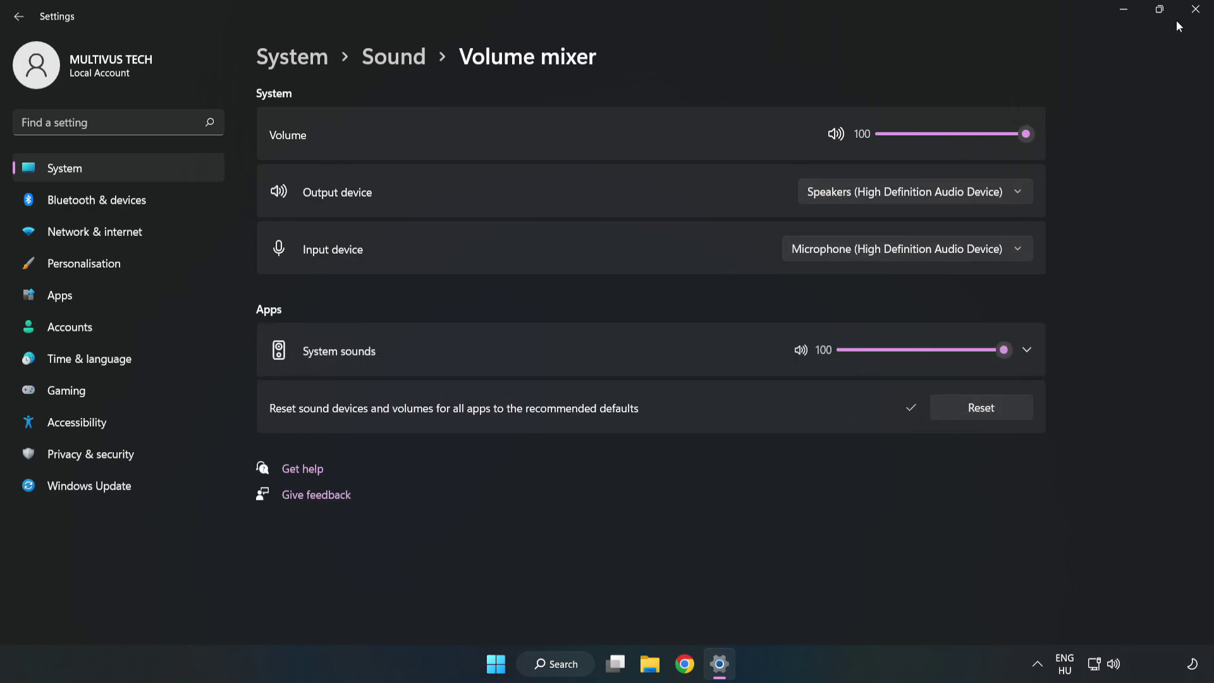
{"action": "left_click", "coordinate": [1194, 18]}
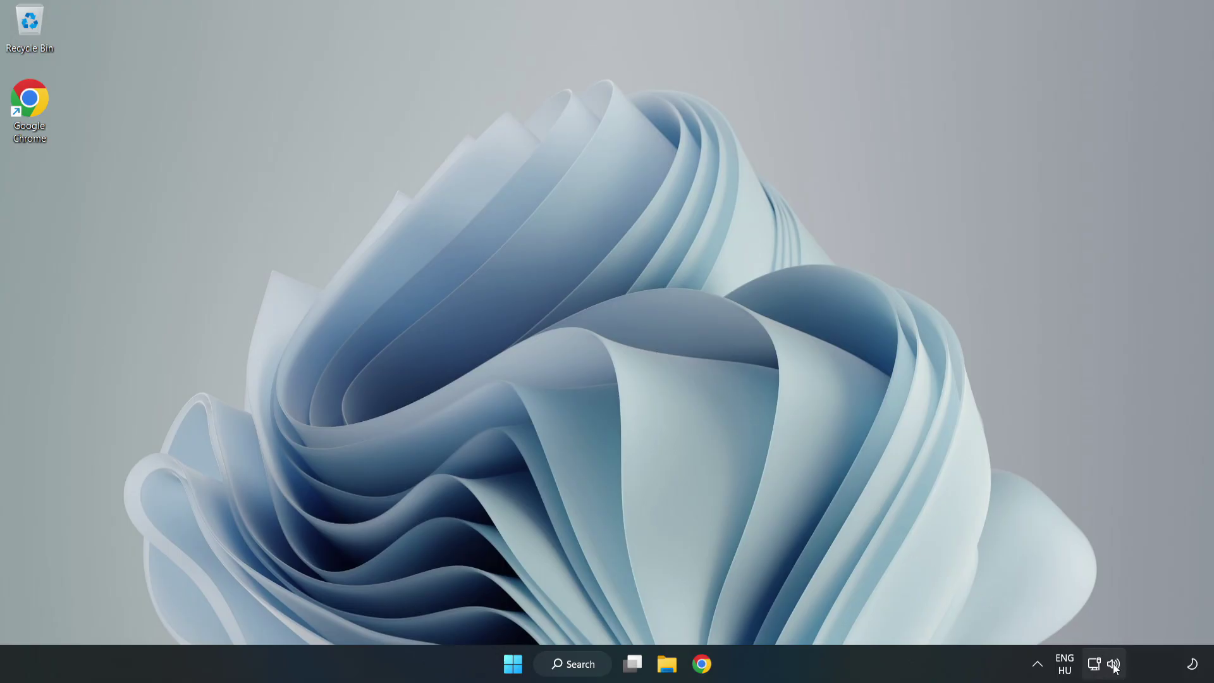
Open the System > Sound settings page and scroll down to the Advanced section.
{"action": "right_click", "coordinate": [1114, 667]}
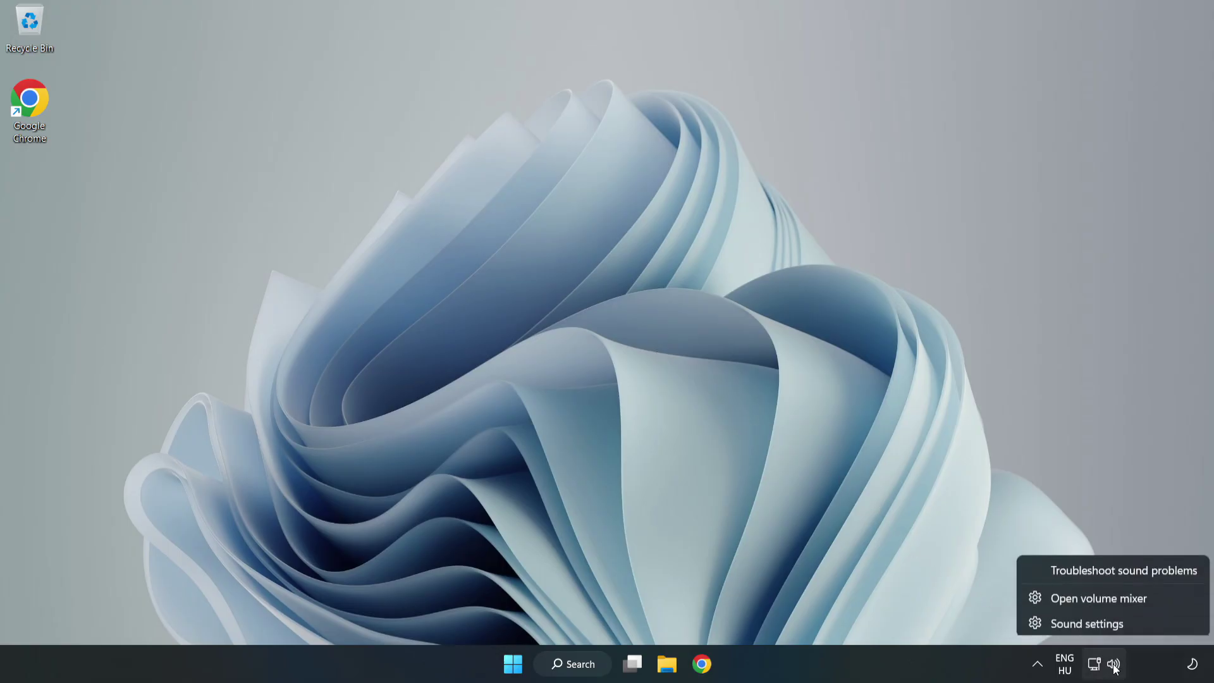
{"action": "left_click", "coordinate": [1086, 622]}
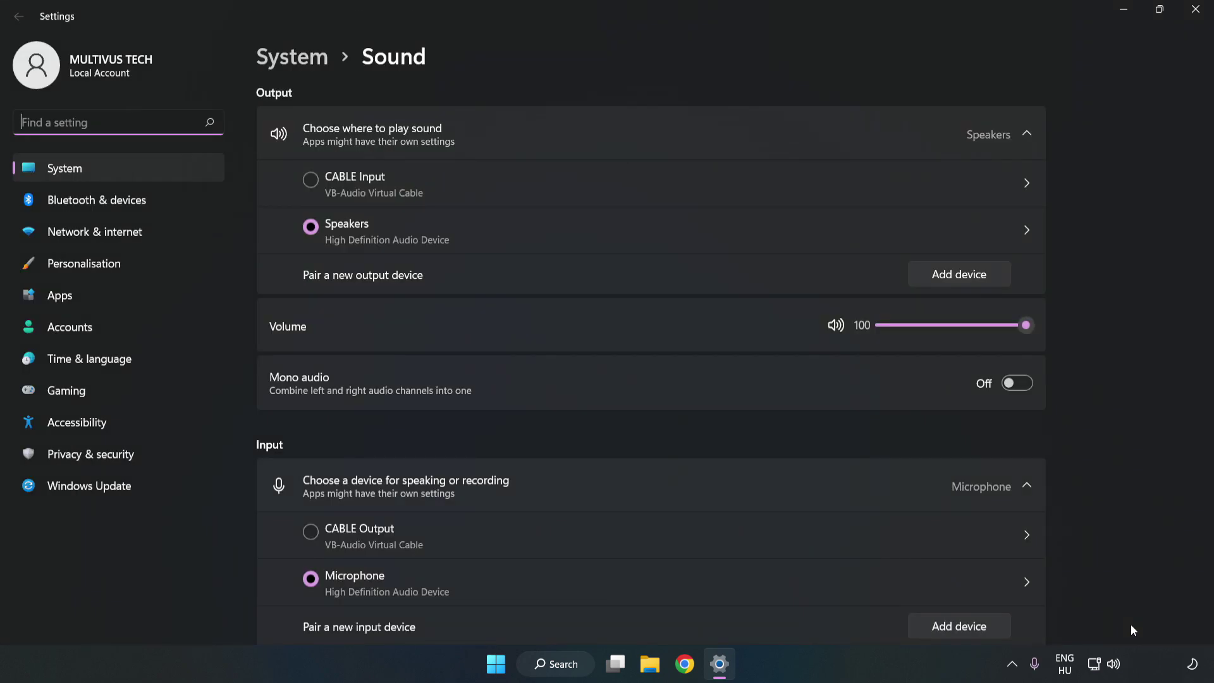
{"action": "left_click_drag", "start_coordinate": [1026, 324], "coordinate": [1077, 348]}
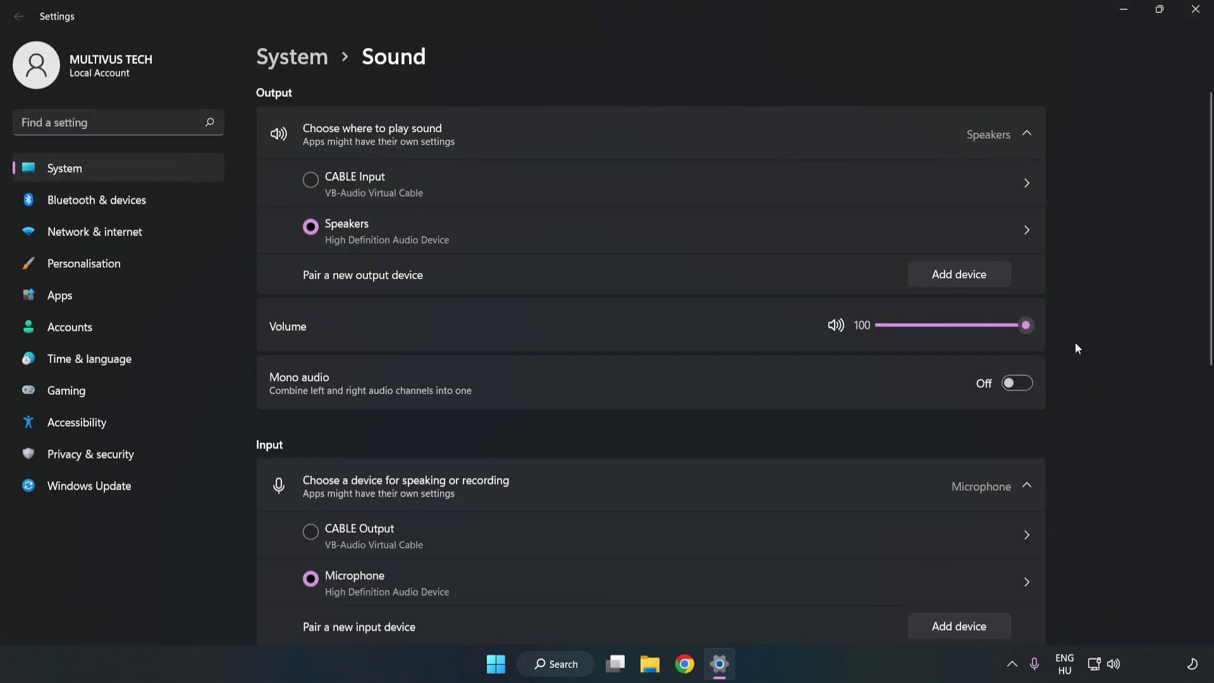
{"action": "scroll", "coordinate": [1182, 303], "scroll_direction": "down", "scroll_amount": 5}
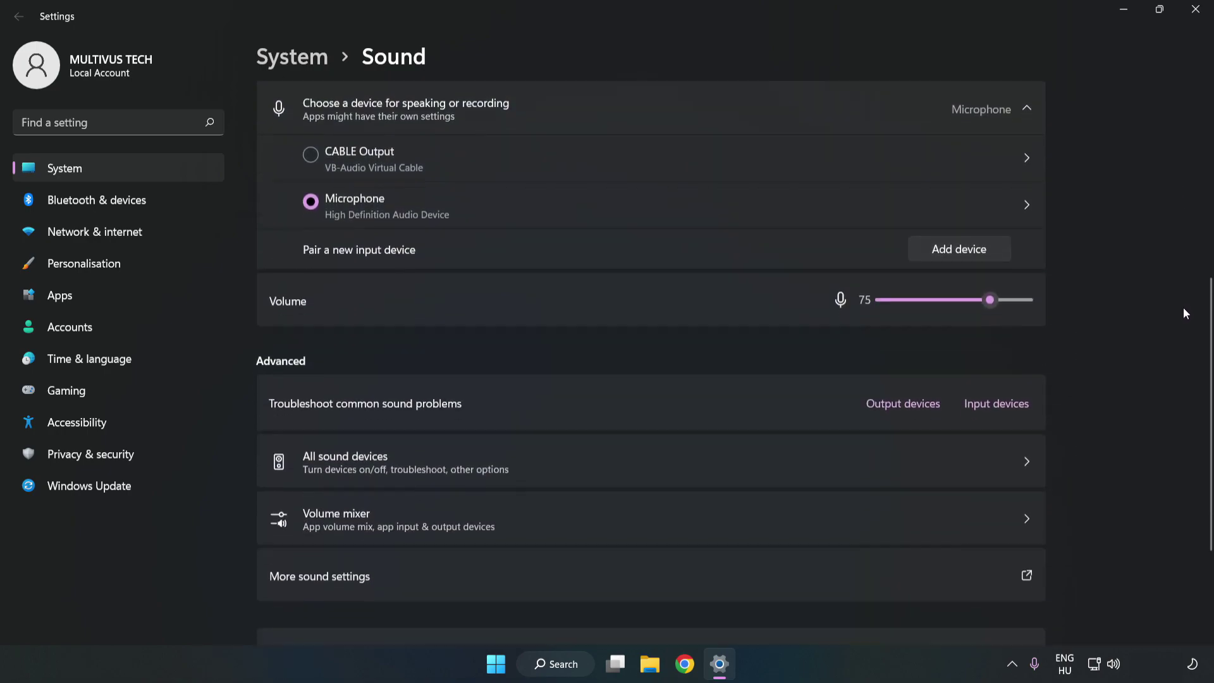
{"action": "scroll", "coordinate": [1186, 313], "scroll_direction": "down", "scroll_amount": 1}
{"action": "scroll", "coordinate": [1183, 320], "scroll_direction": "down", "scroll_amount": 2}
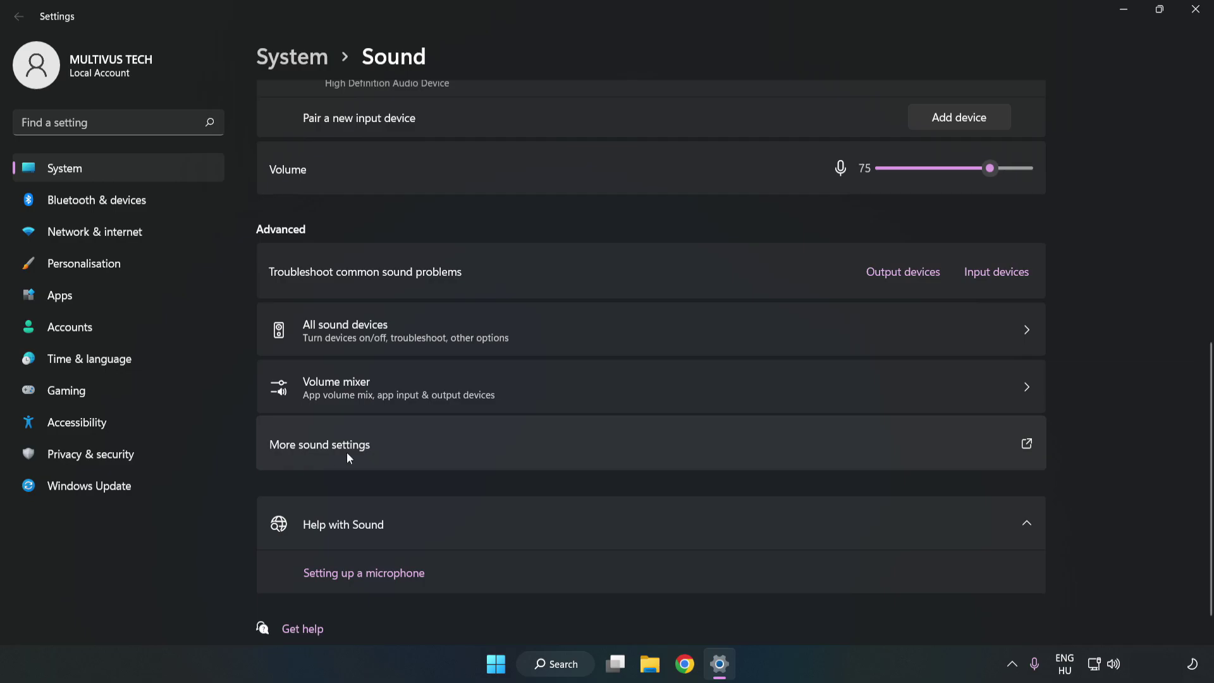
Disable the CABLE Input playback device in the classic Sound dialog.
{"action": "left_click", "coordinate": [528, 449]}
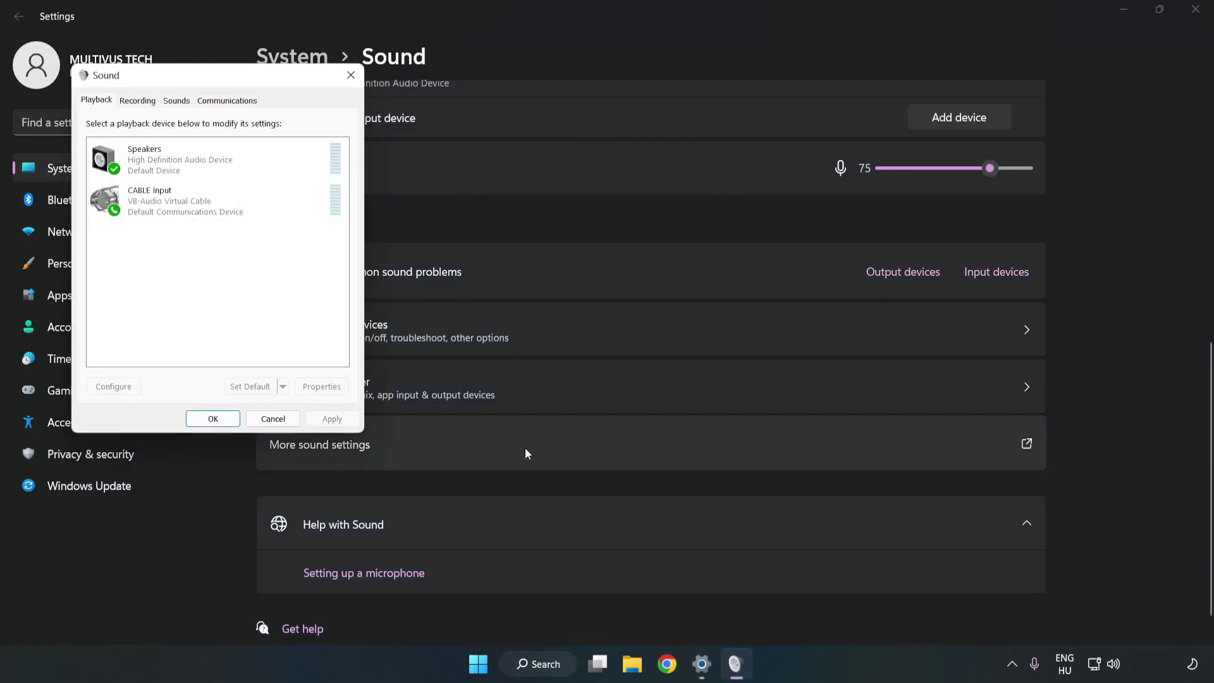
{"action": "left_click_drag", "start_coordinate": [255, 84], "coordinate": [629, 163]}
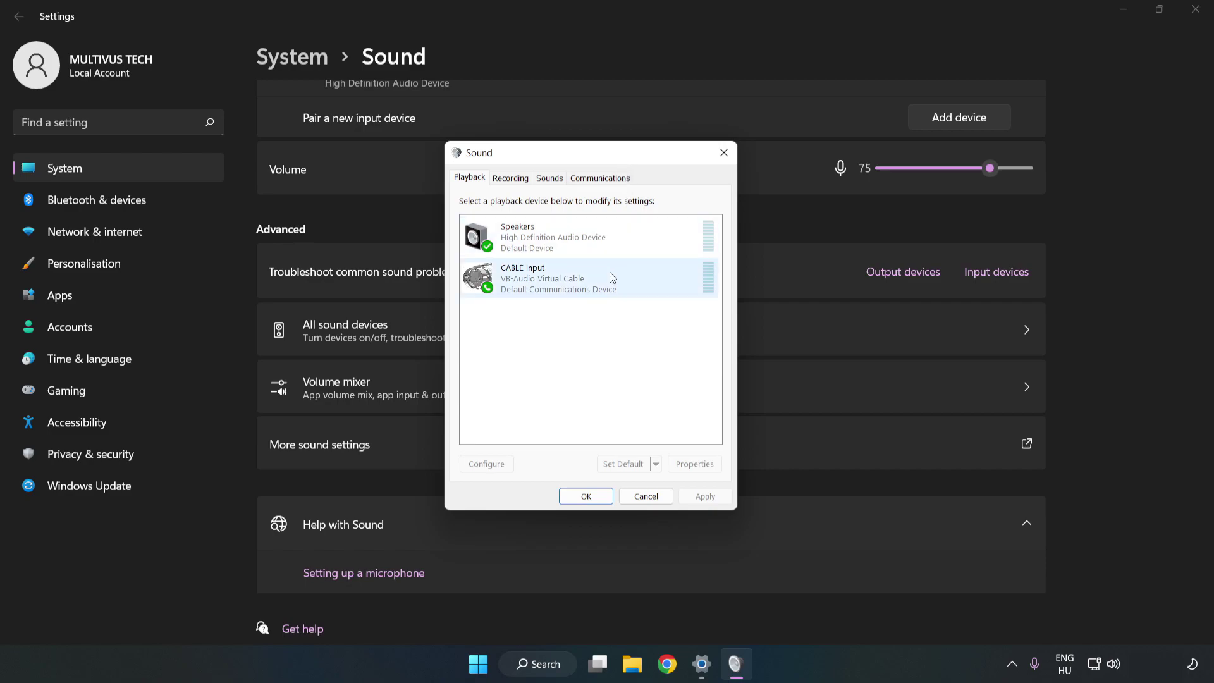
{"action": "left_click", "coordinate": [484, 278]}
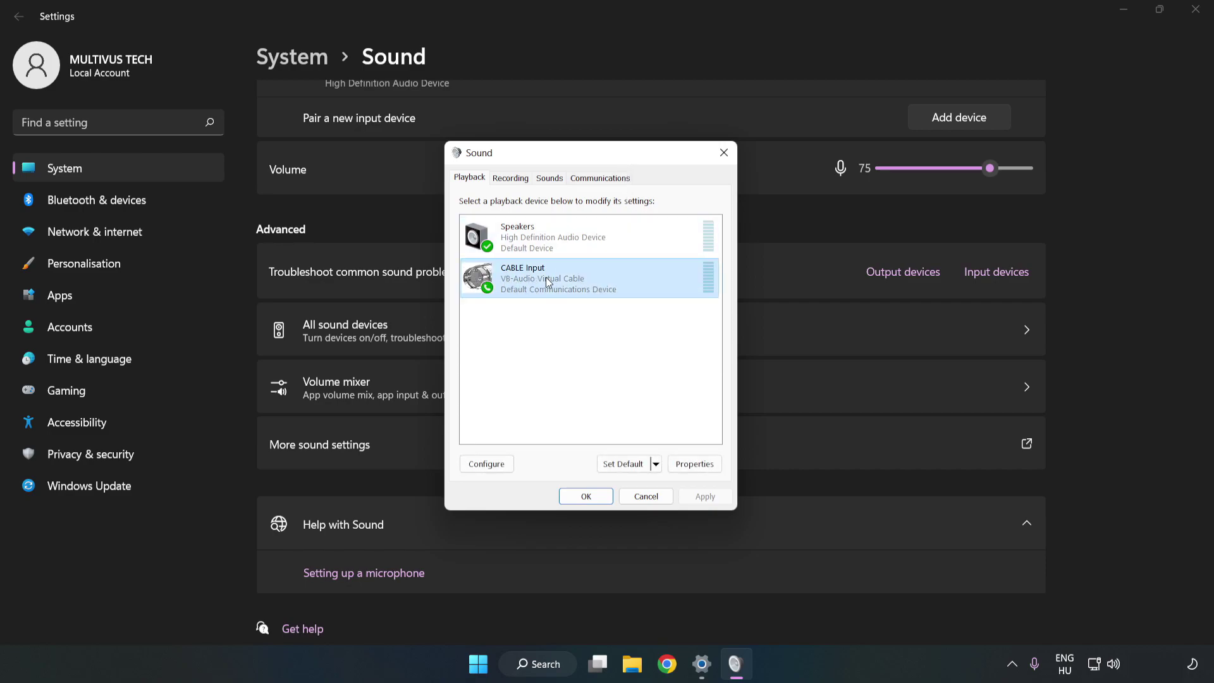
{"action": "right_click", "coordinate": [608, 280]}
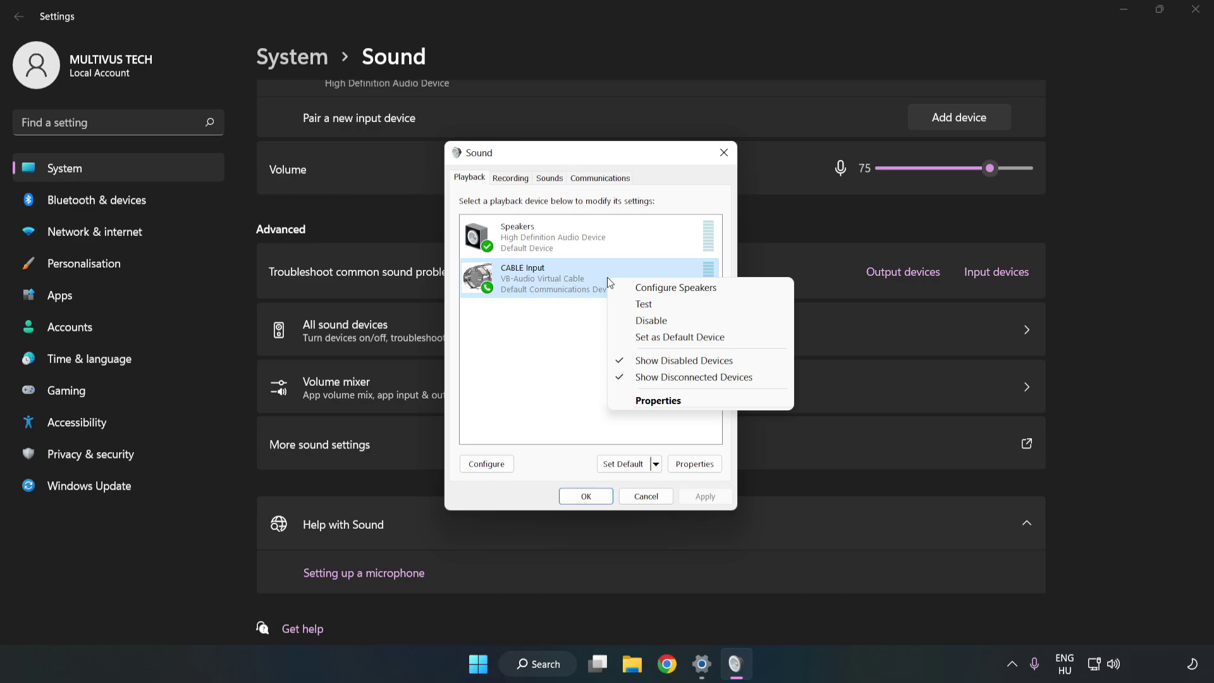
{"action": "left_click", "coordinate": [680, 327]}
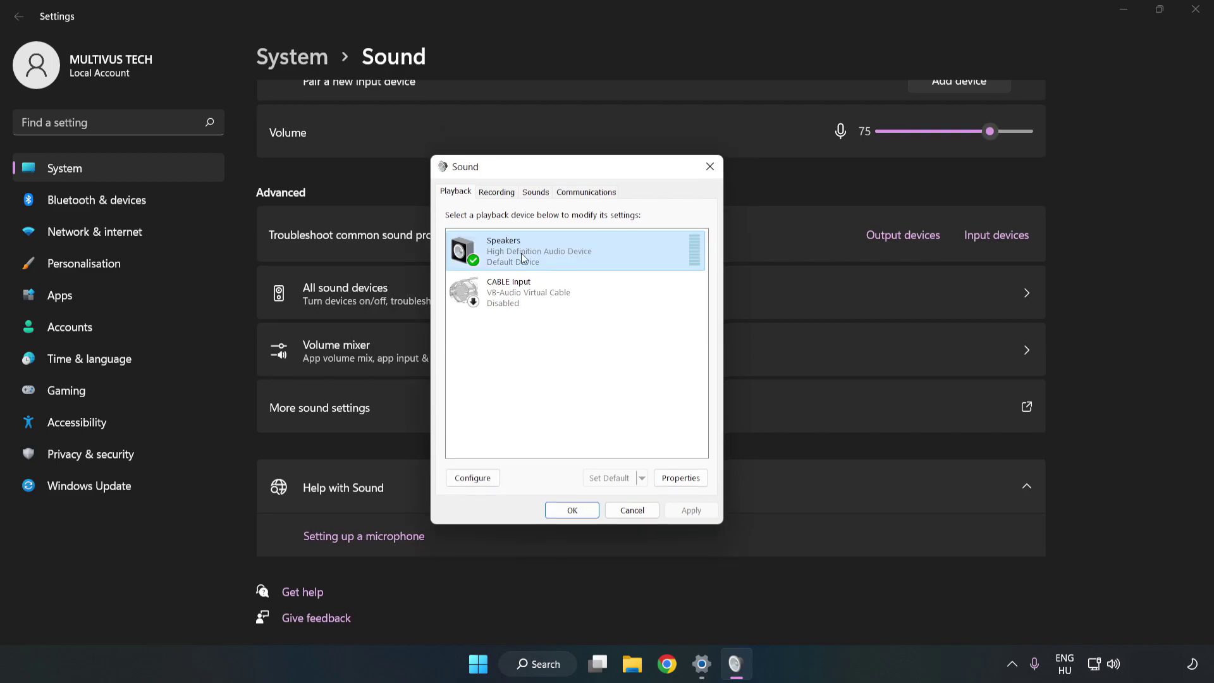
Configure Speakers as 7.1 Surround, keeping all optional and full-range speakers enabled.
{"action": "right_click", "coordinate": [620, 249]}
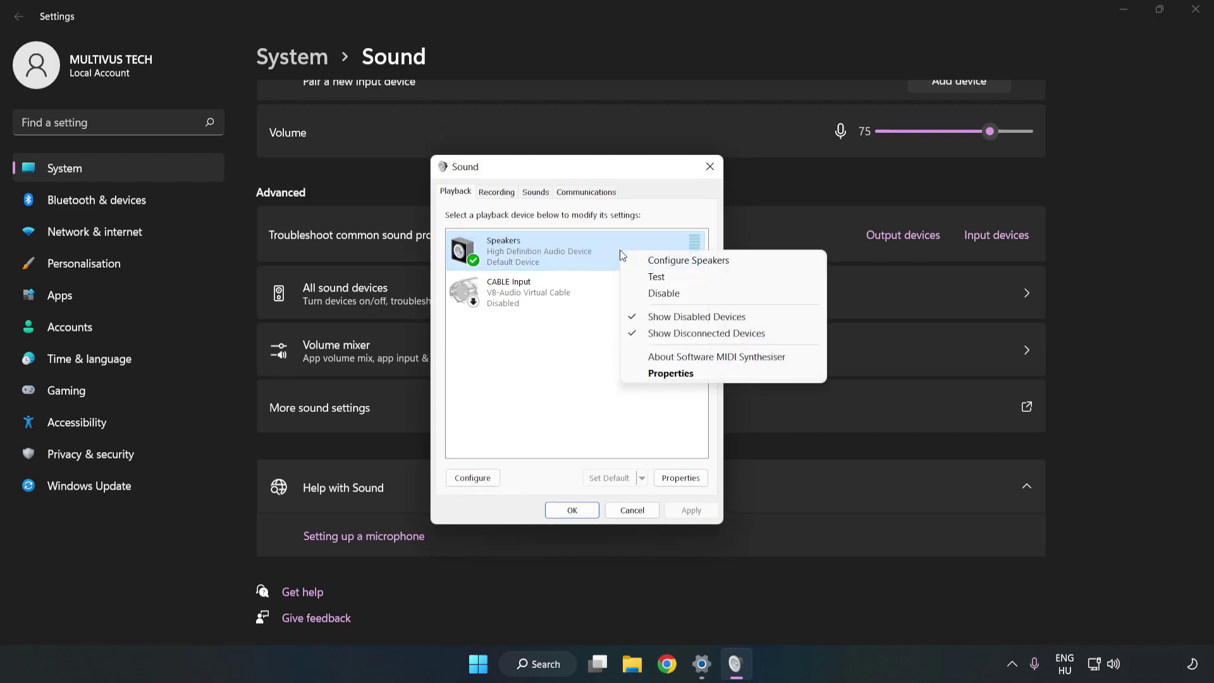
{"action": "left_click", "coordinate": [690, 260]}
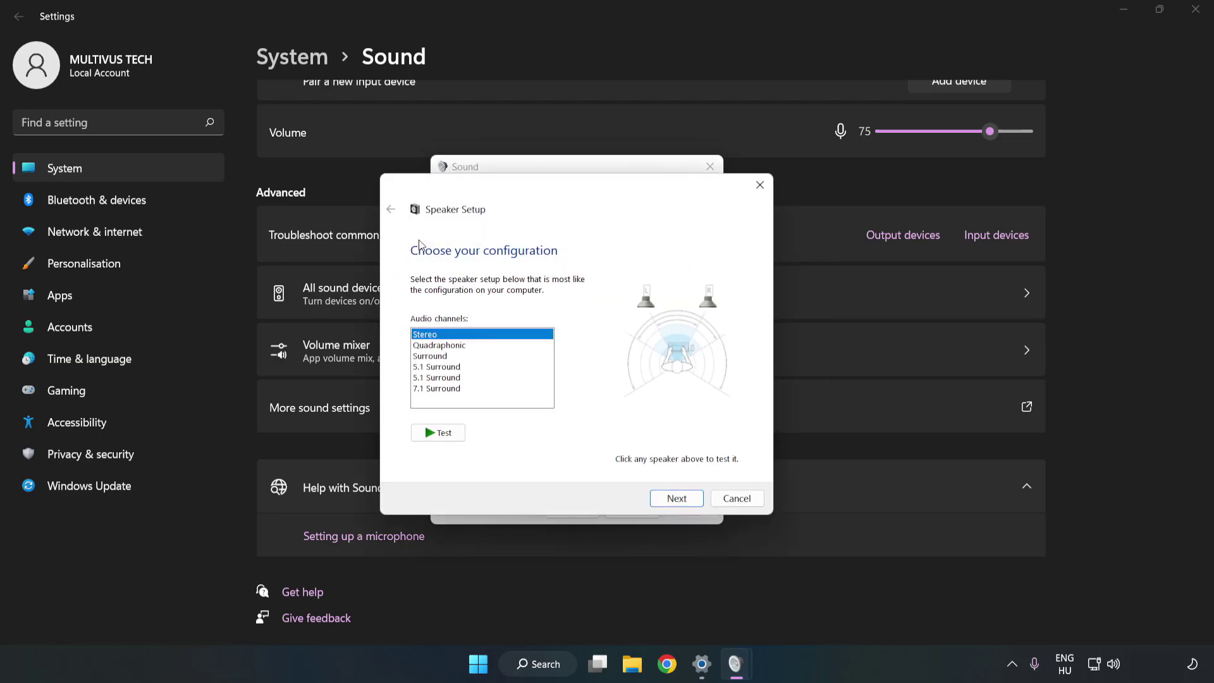
{"action": "left_click", "coordinate": [449, 347]}
{"action": "left_click", "coordinate": [447, 390]}
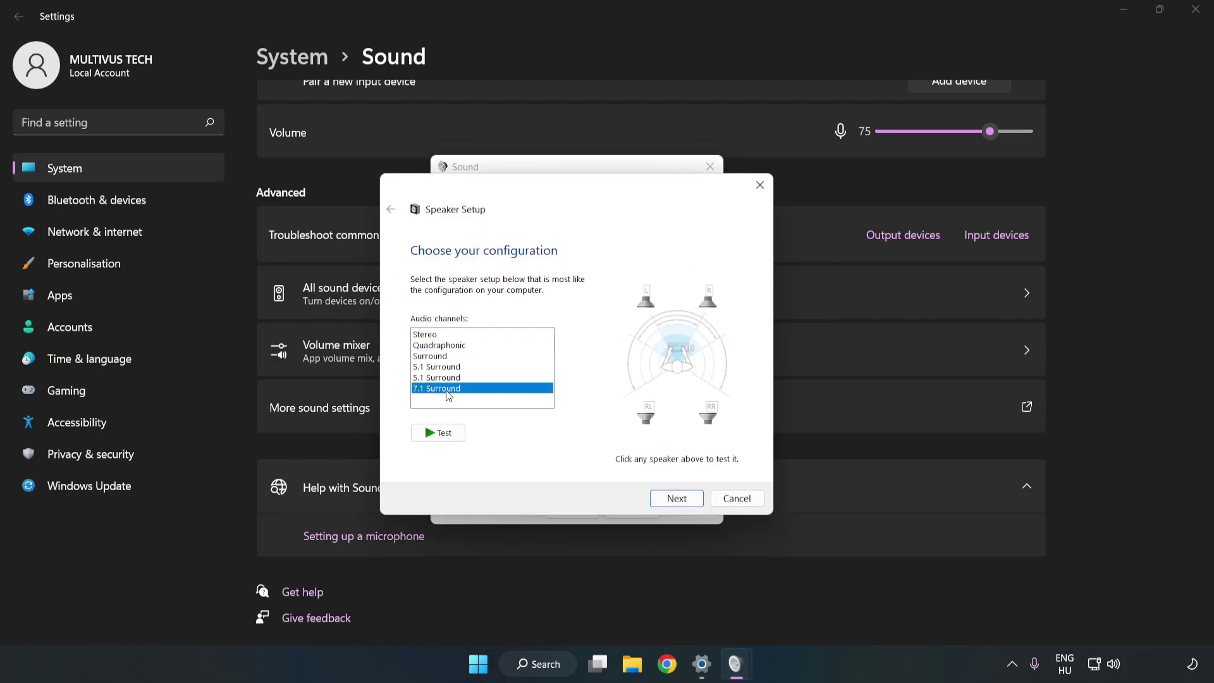
{"action": "left_click", "coordinate": [675, 499]}
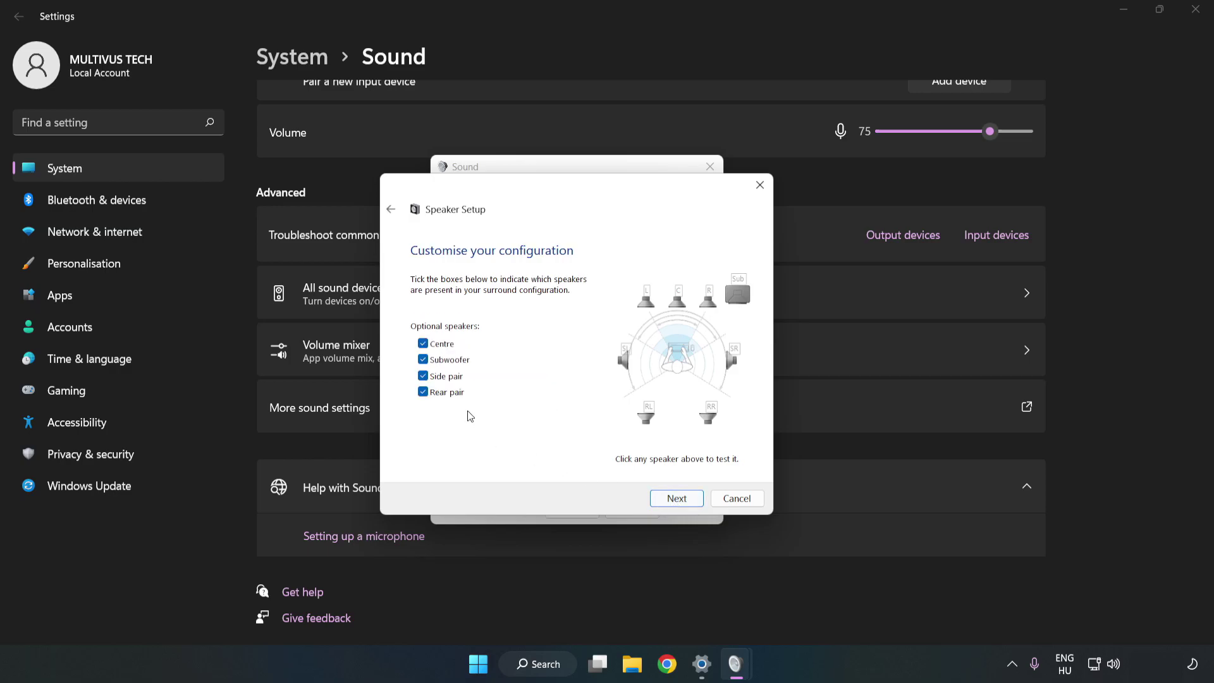
{"action": "left_click", "coordinate": [671, 499]}
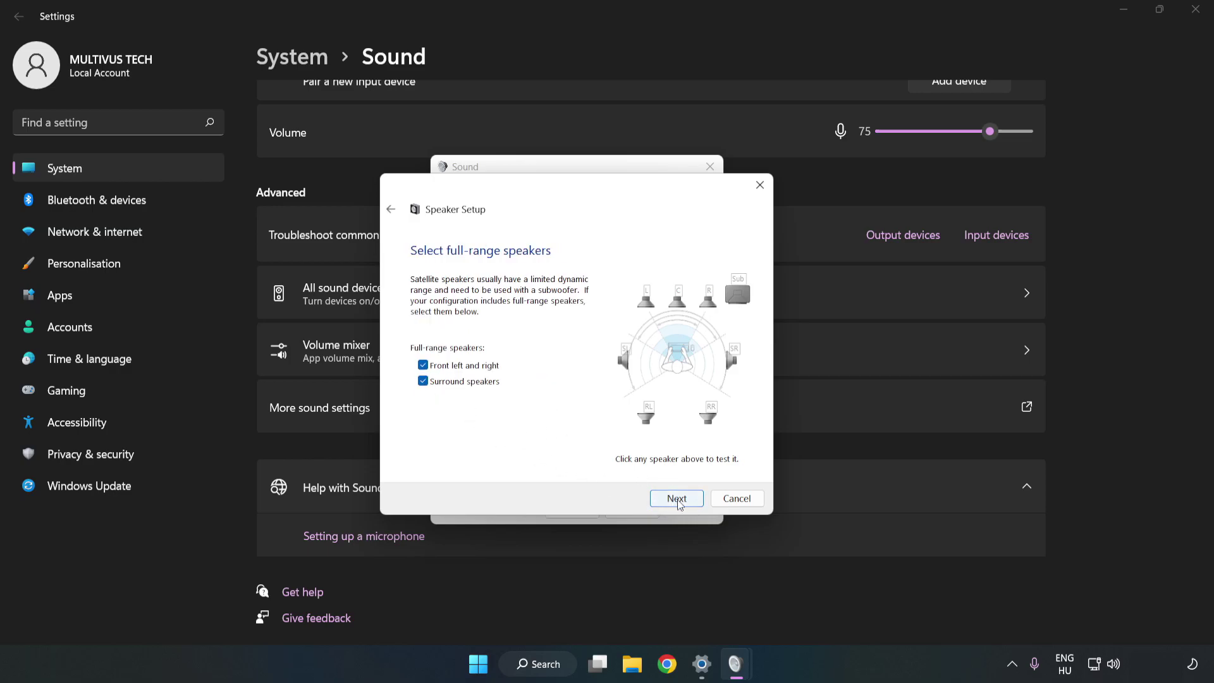
{"action": "left_click", "coordinate": [677, 500]}
{"action": "left_click", "coordinate": [676, 499]}
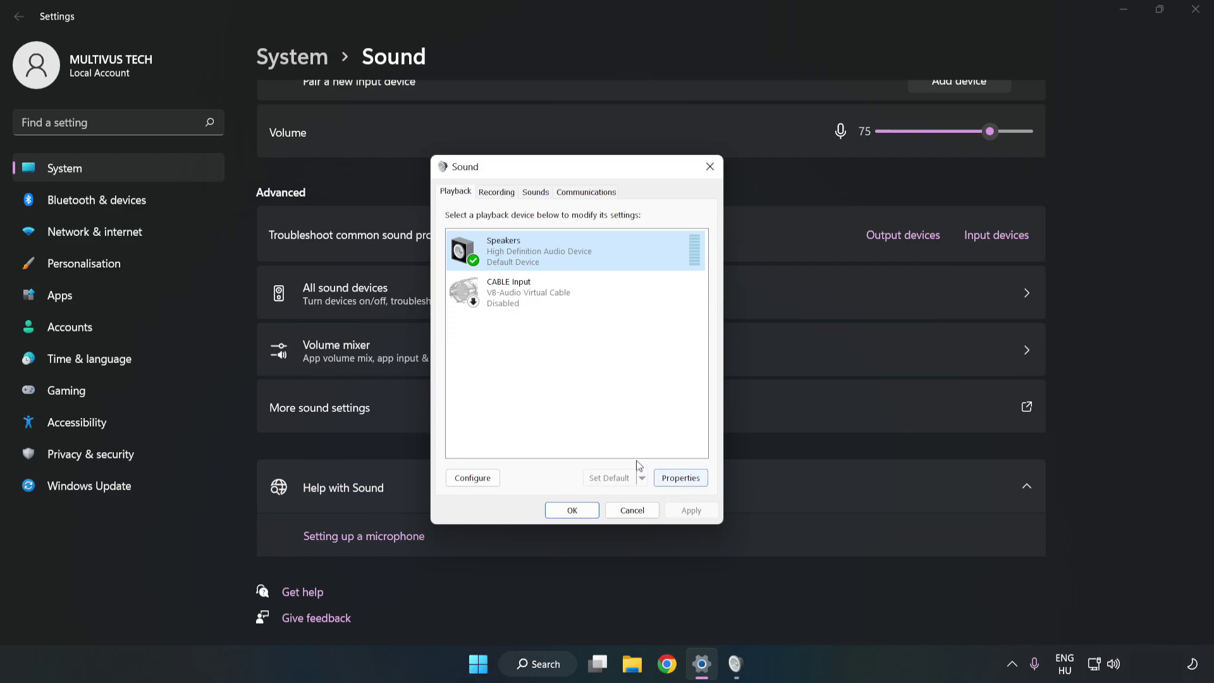
Turn off all audio enhancements in the Speakers properties.
{"action": "left_click", "coordinate": [680, 478]}
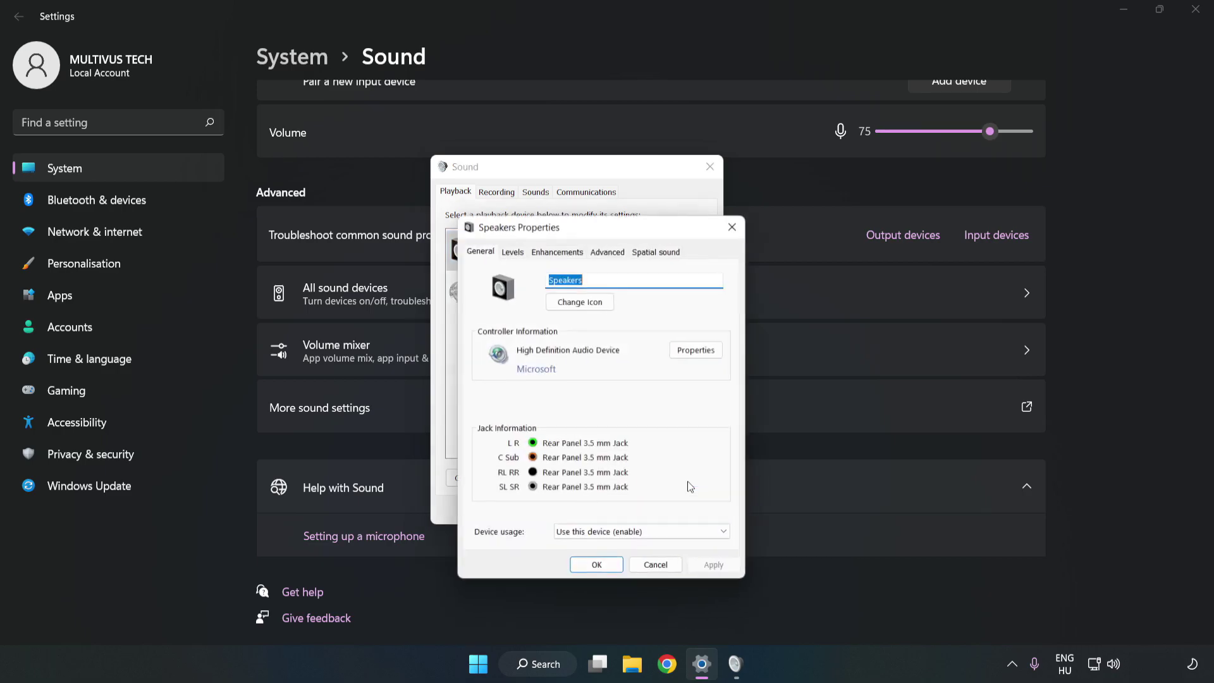
{"action": "left_click_drag", "start_coordinate": [604, 234], "coordinate": [576, 176]}
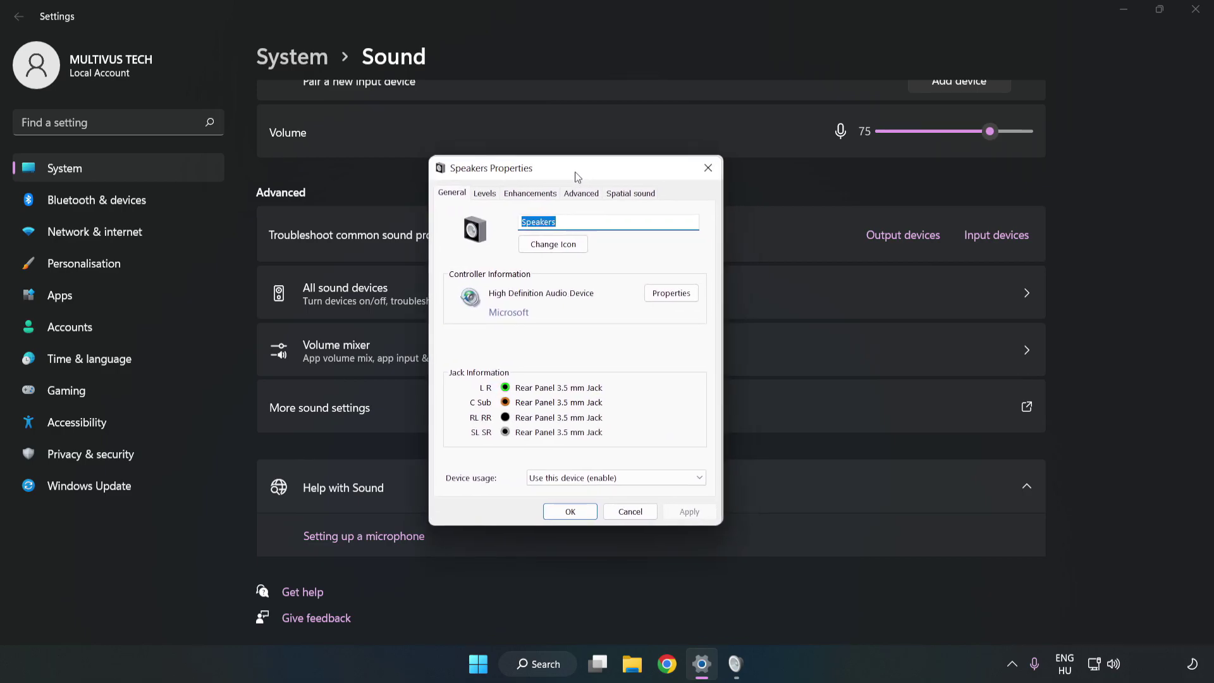
{"action": "left_click", "coordinate": [530, 193]}
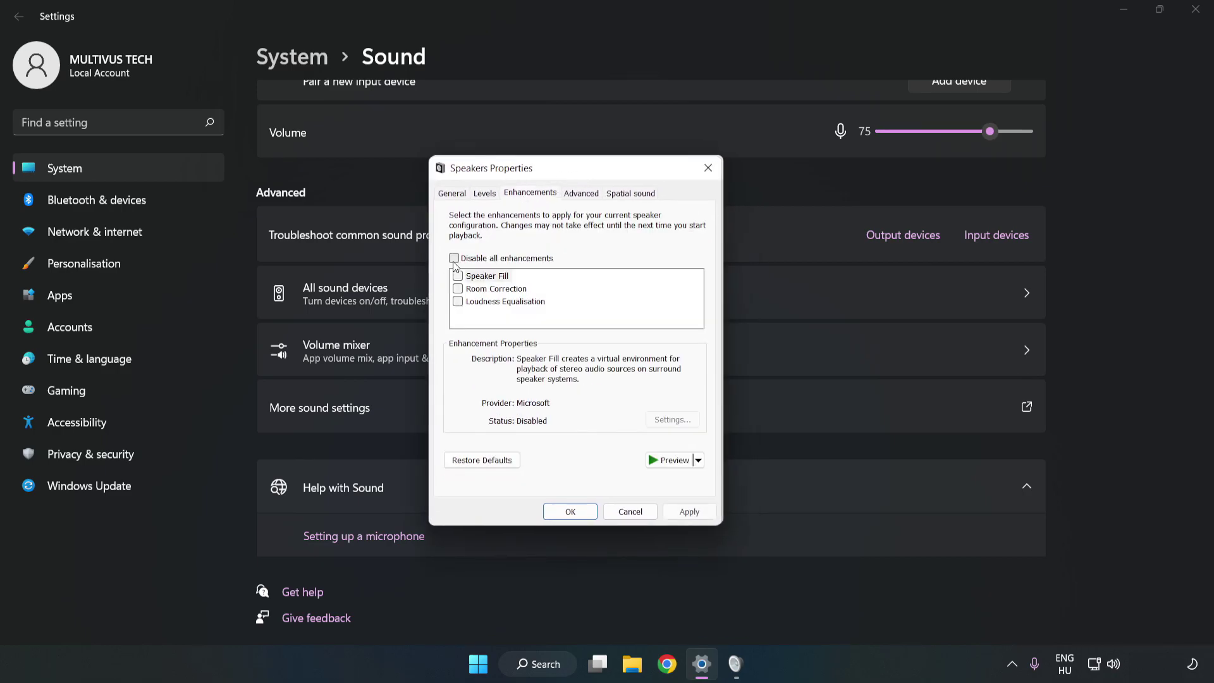
{"action": "left_click", "coordinate": [454, 258]}
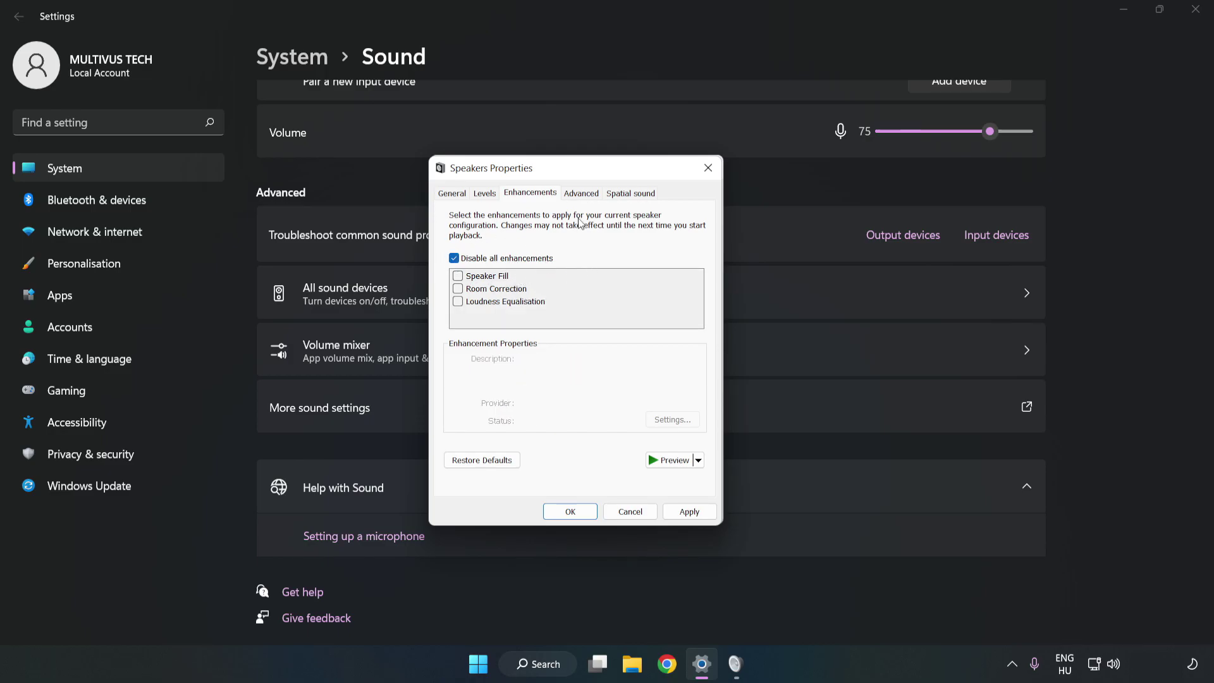
Set the Speakers default format to 16 bit, 48000 Hz (DVD Quality), apply it, and close both dialogs.
{"action": "left_click", "coordinate": [581, 195]}
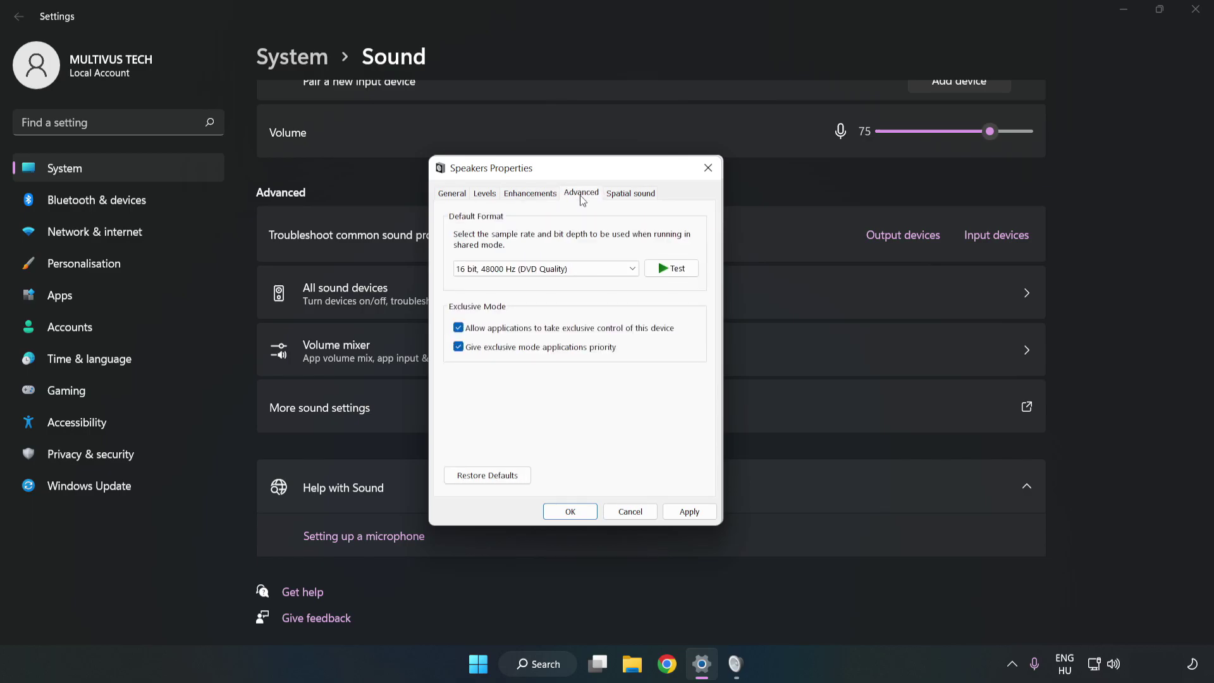
{"action": "left_click", "coordinate": [583, 271]}
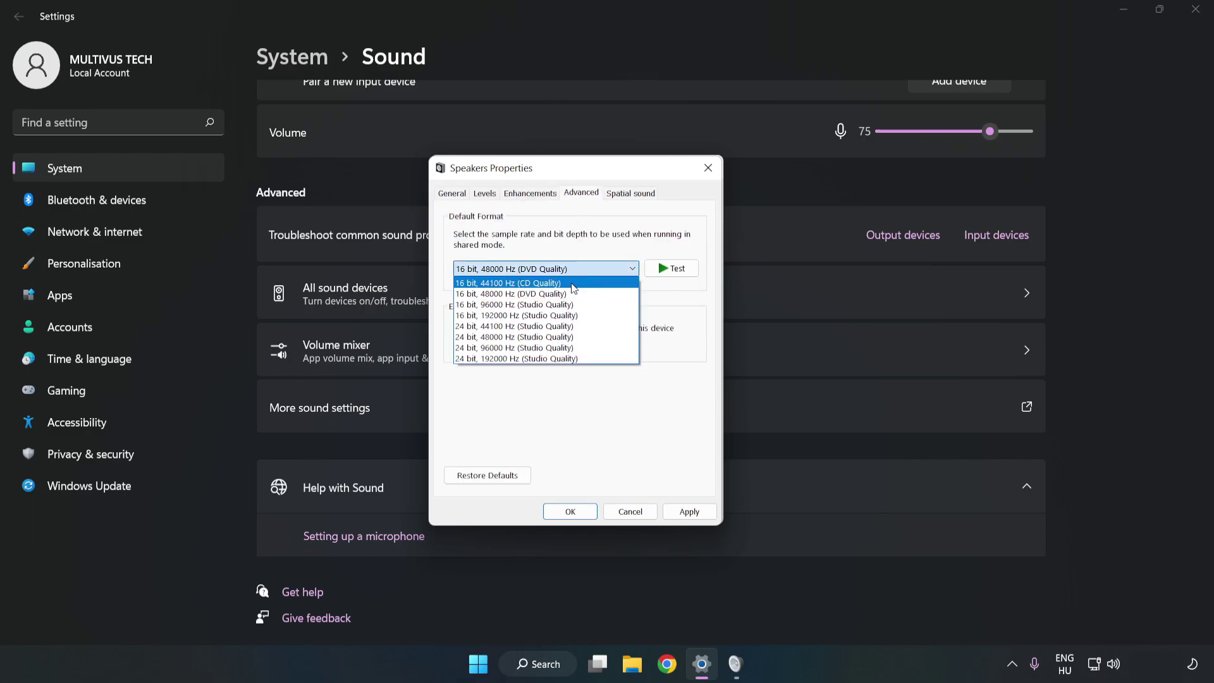
{"action": "left_click", "coordinate": [565, 293]}
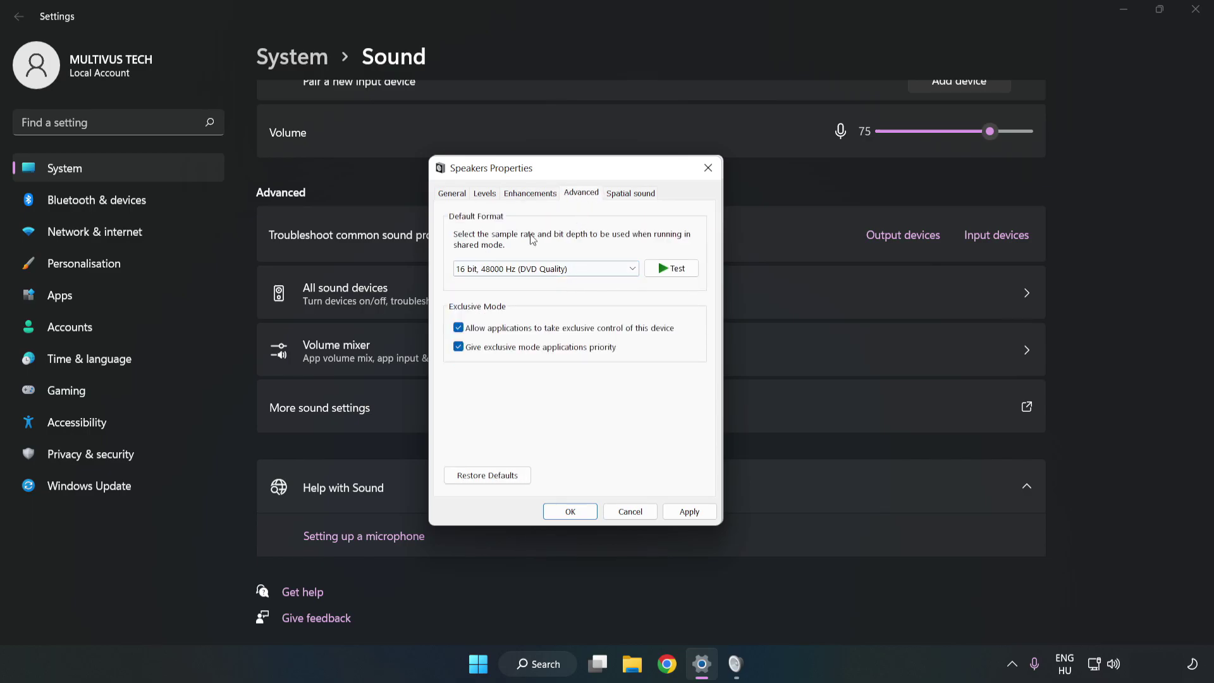
{"action": "left_click", "coordinate": [707, 513]}
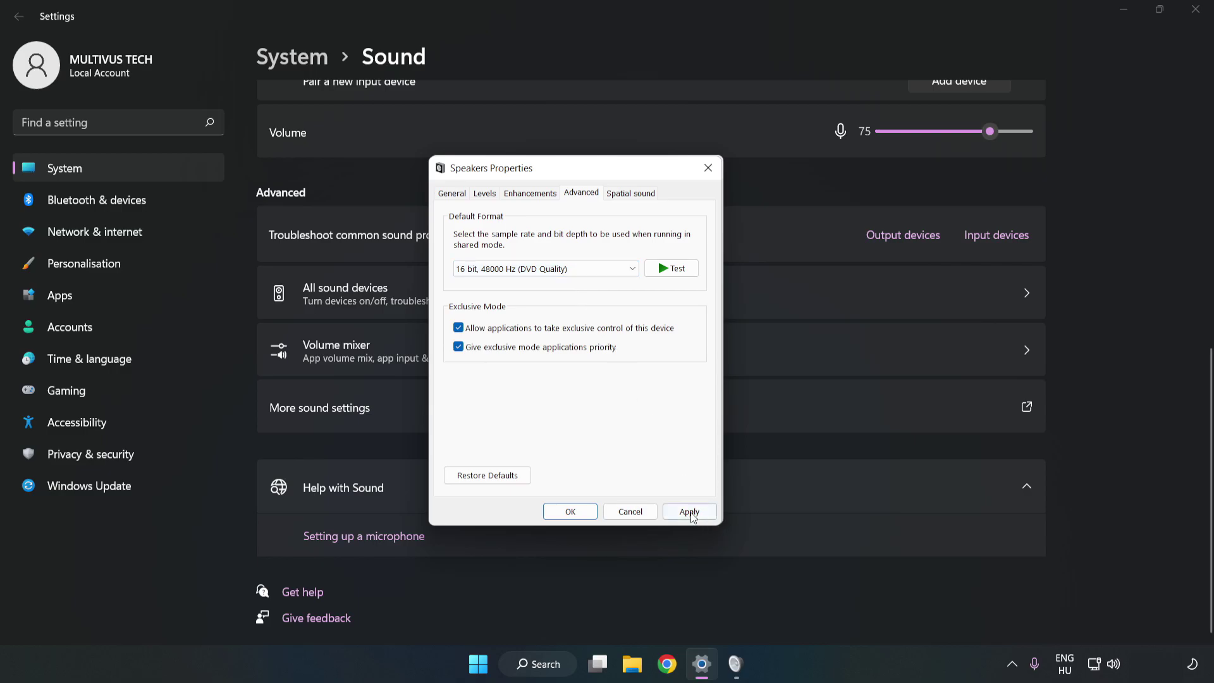
{"action": "left_click", "coordinate": [570, 512]}
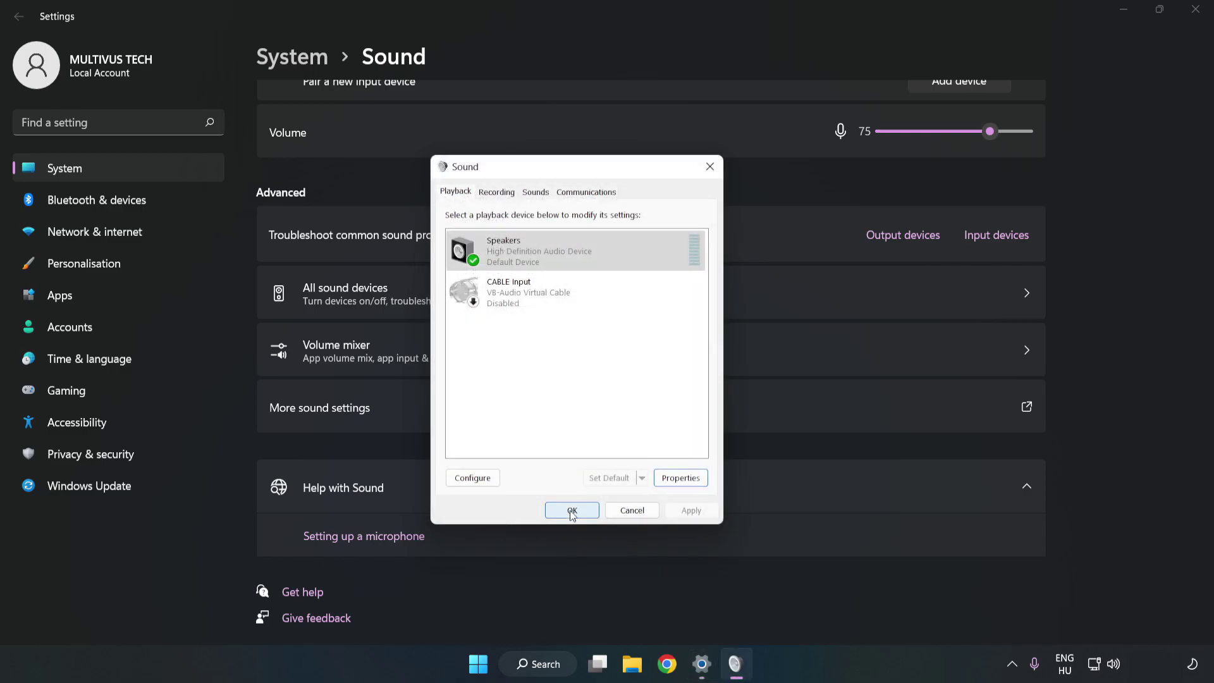
{"action": "left_click", "coordinate": [569, 508]}
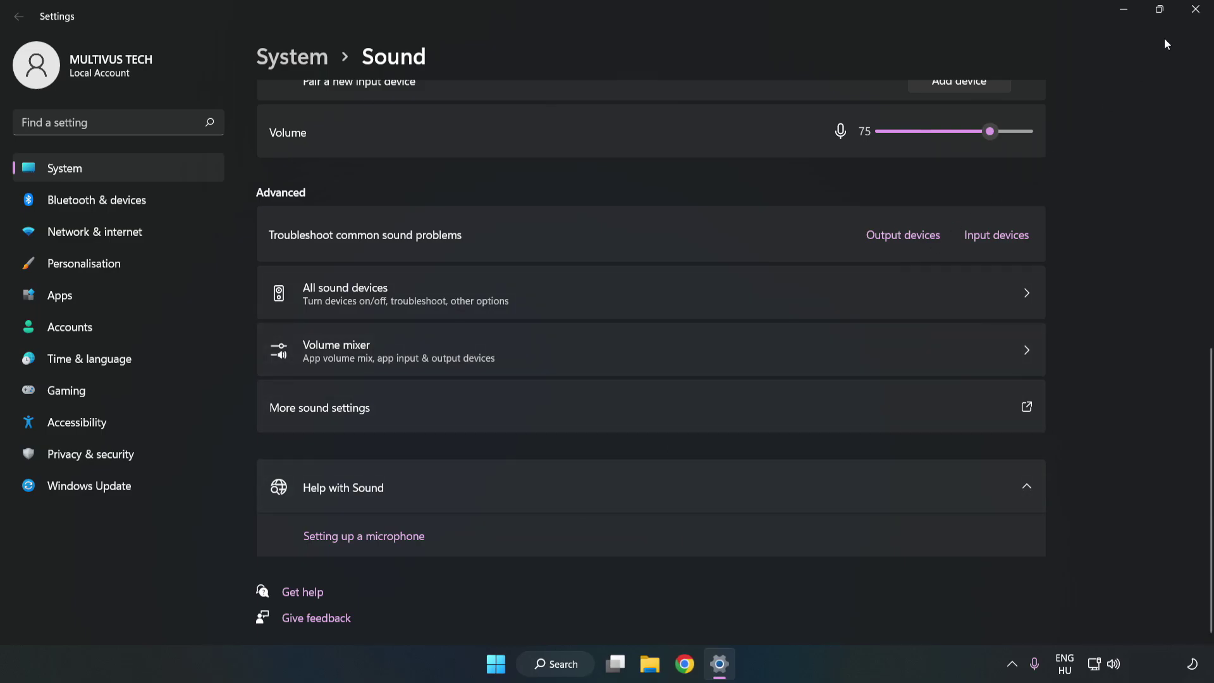
Close the Settings window and check the power options in the Start menu.
{"action": "left_click", "coordinate": [1186, 10]}
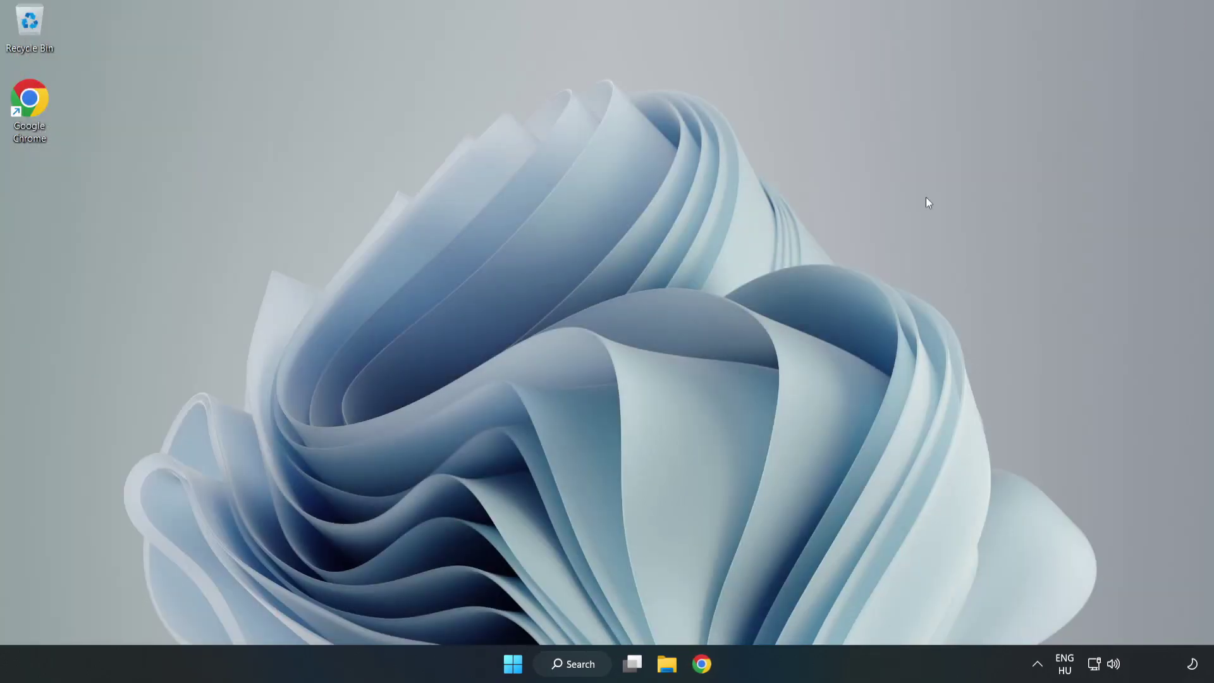
{"action": "left_click", "coordinate": [513, 663]}
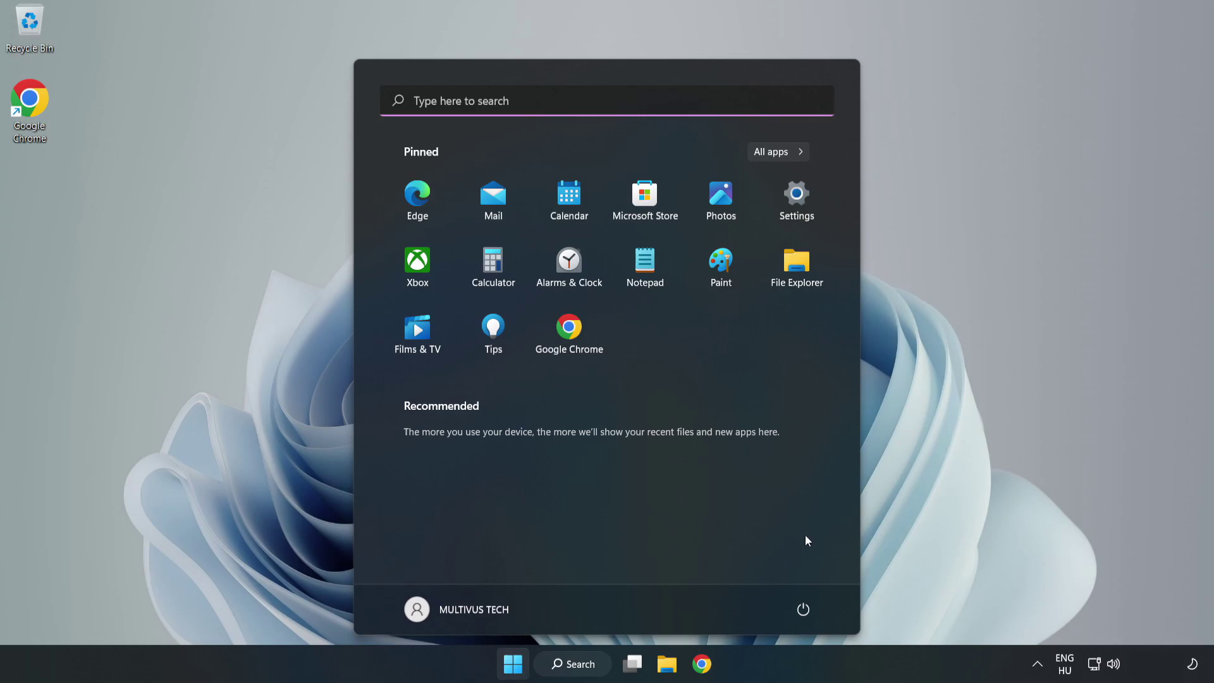
{"action": "left_click", "coordinate": [803, 609]}
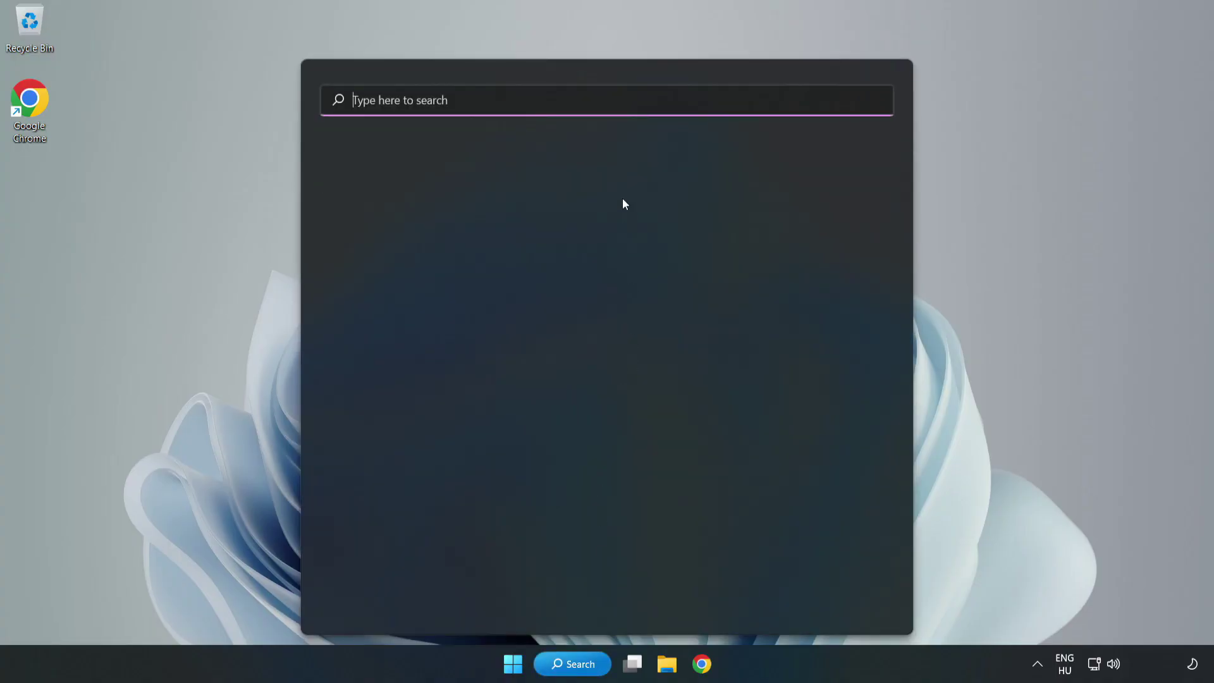
Search for 'device manager' and launch Device Manager from the best match.
{"action": "type", "text": "device mag"}
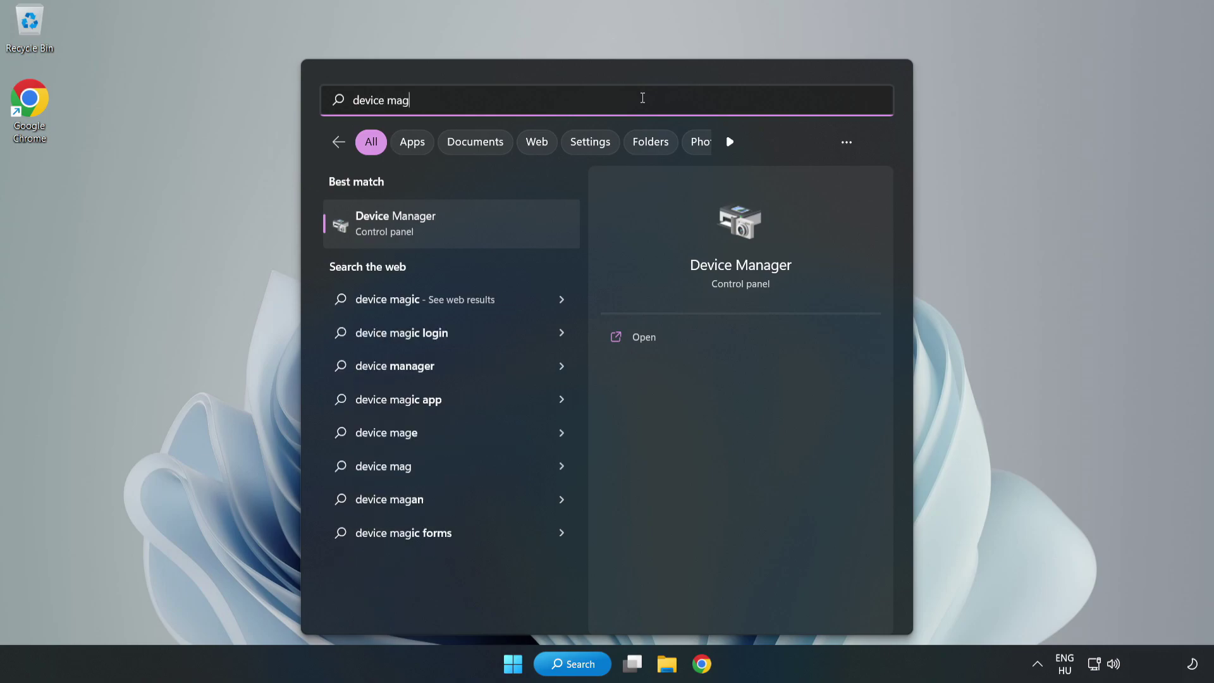
{"action": "key", "text": "BackSpace"}
{"action": "type", "text": "nager"}
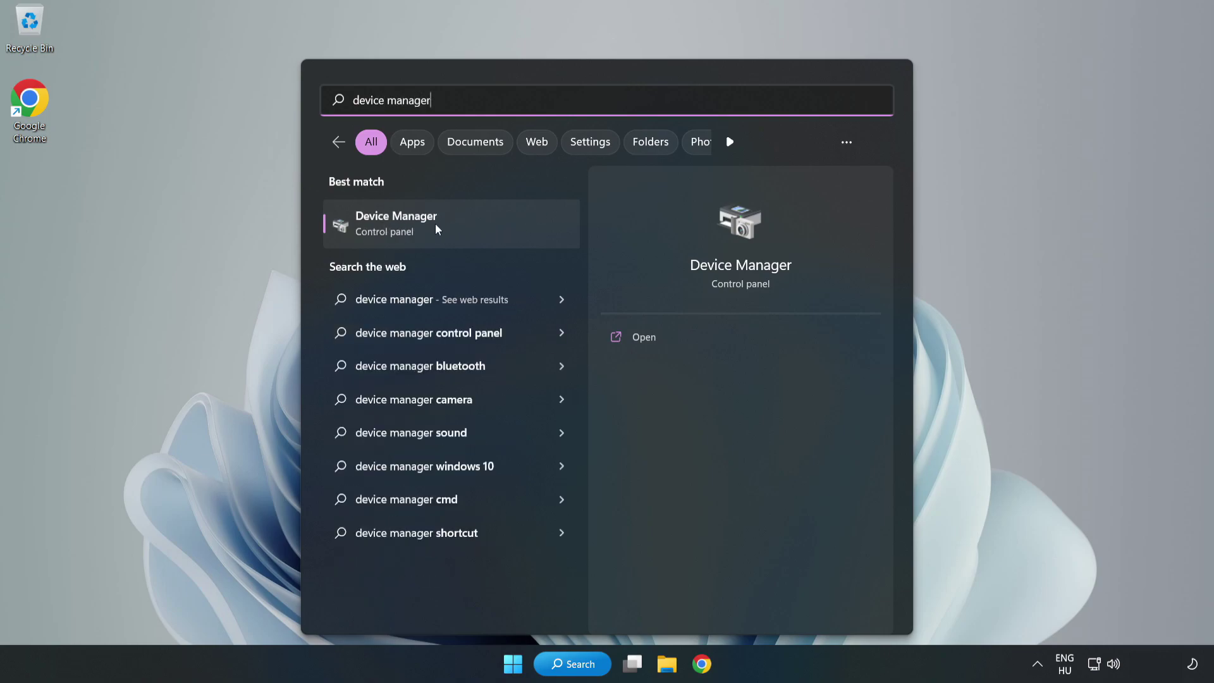
{"action": "left_click", "coordinate": [472, 228]}
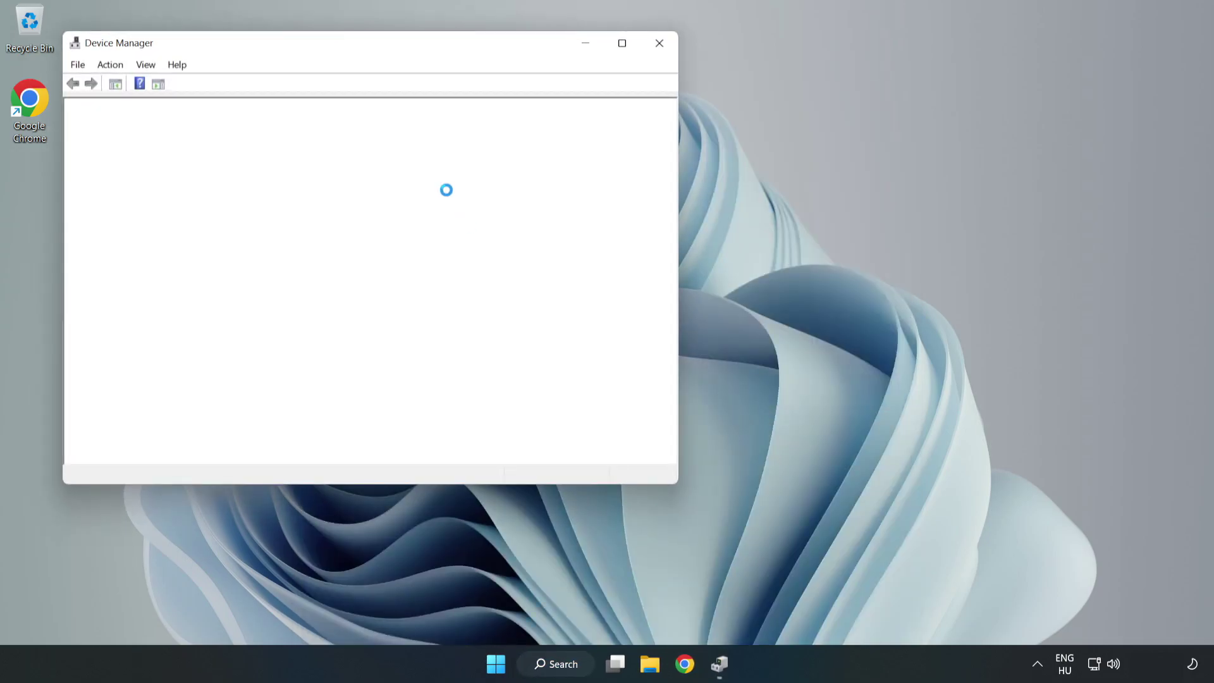
Expand Sound, video and game controllers and bring up actions for High Definition Audio Device.
{"action": "left_click_drag", "start_coordinate": [328, 40], "coordinate": [548, 96]}
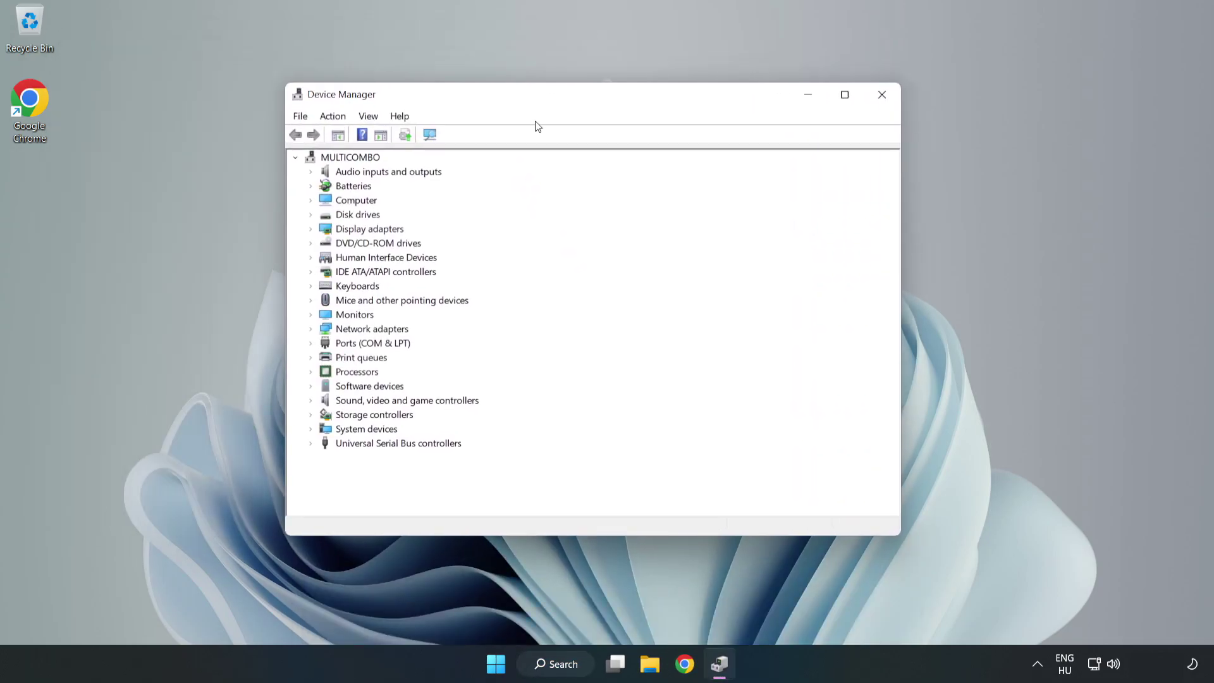
{"action": "left_click", "coordinate": [342, 406]}
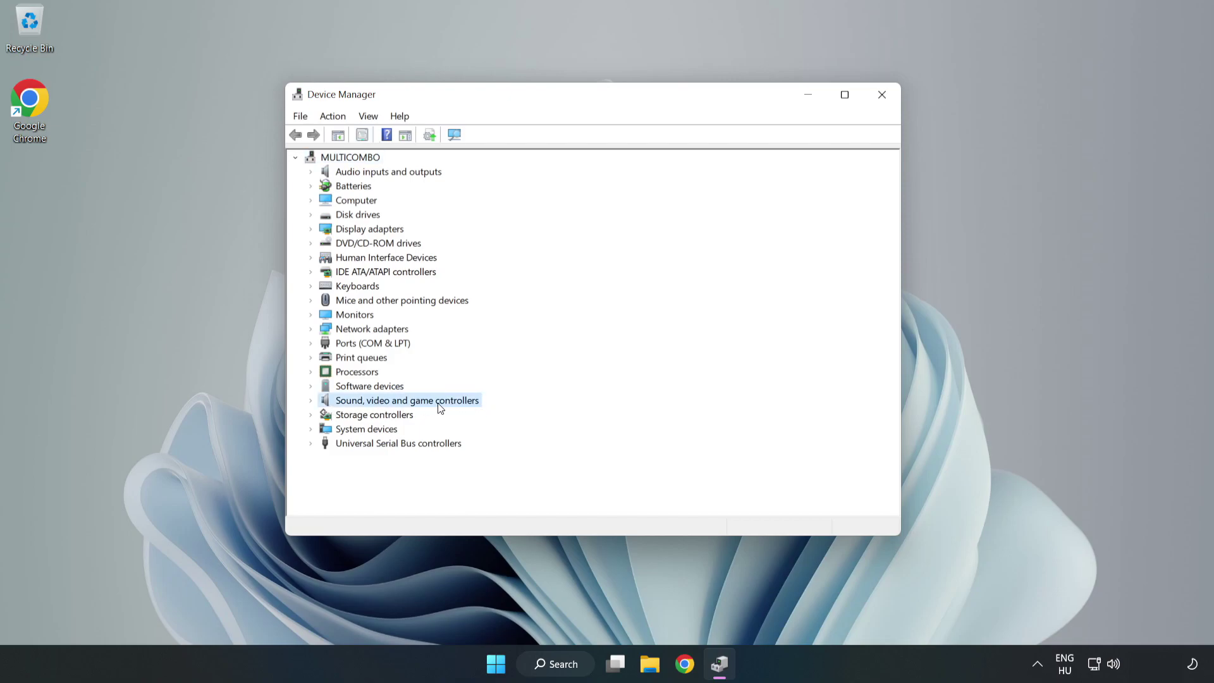
{"action": "left_click", "coordinate": [310, 401]}
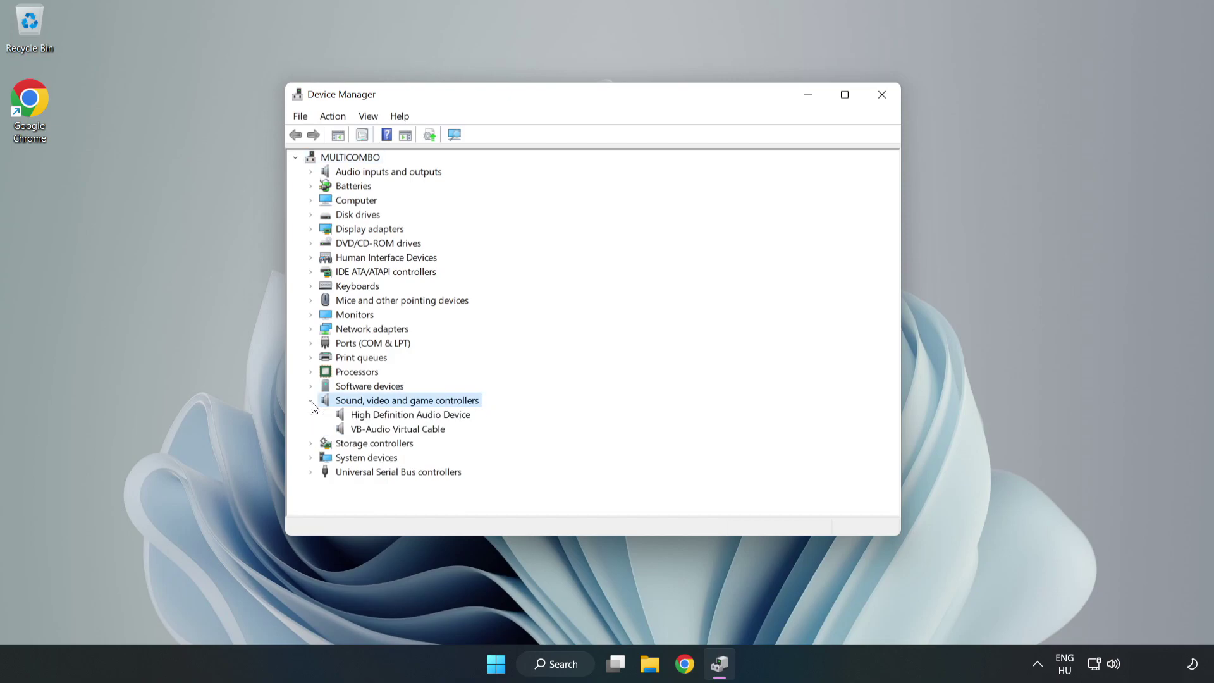
{"action": "left_click", "coordinate": [373, 416]}
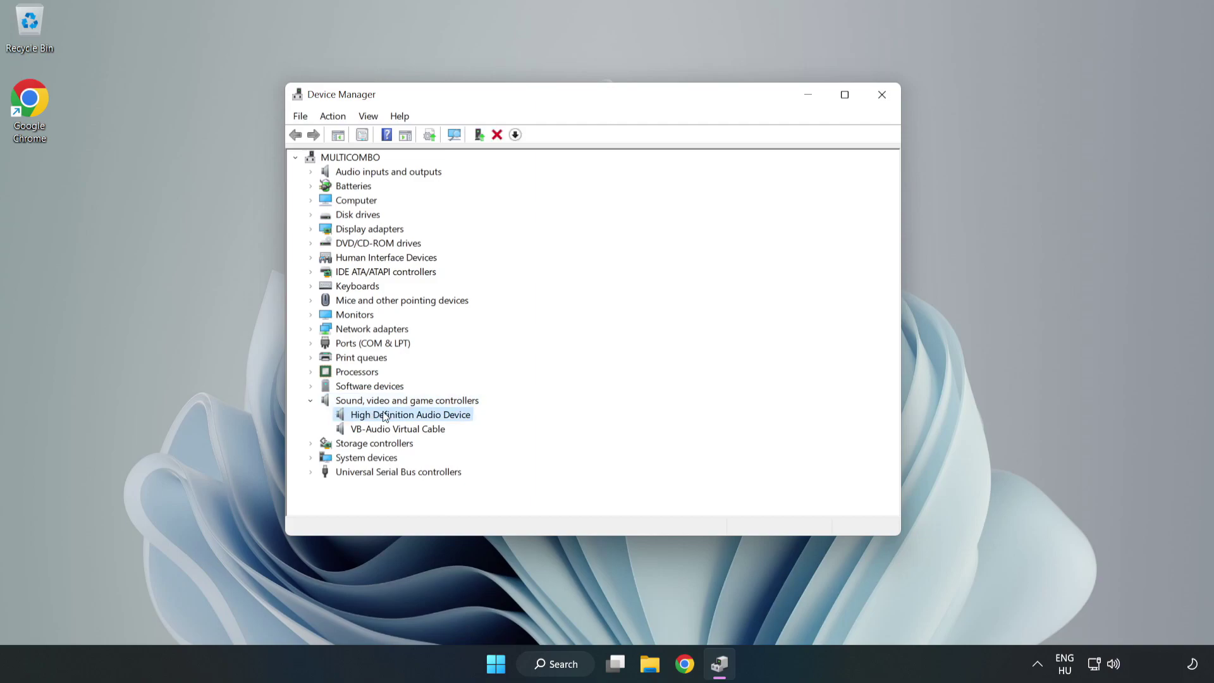
{"action": "right_click", "coordinate": [450, 416]}
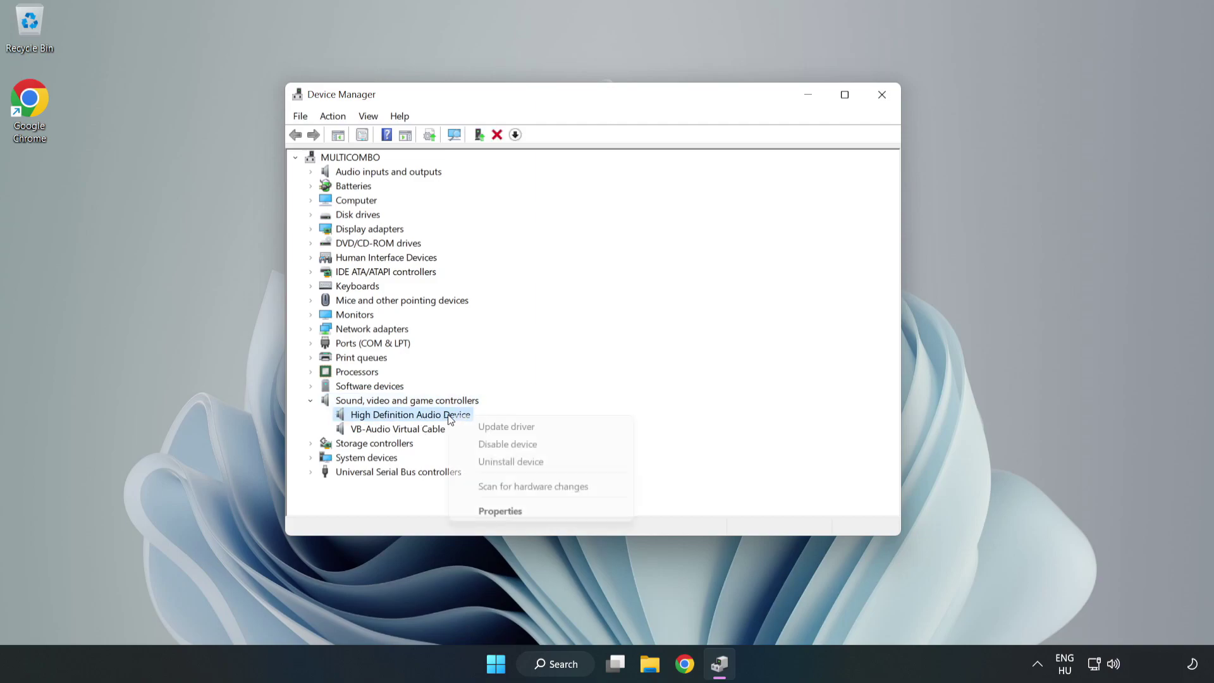
Reinstall the High Definition Audio Device driver by picking it from the list of drivers on this computer.
{"action": "left_click", "coordinate": [553, 429]}
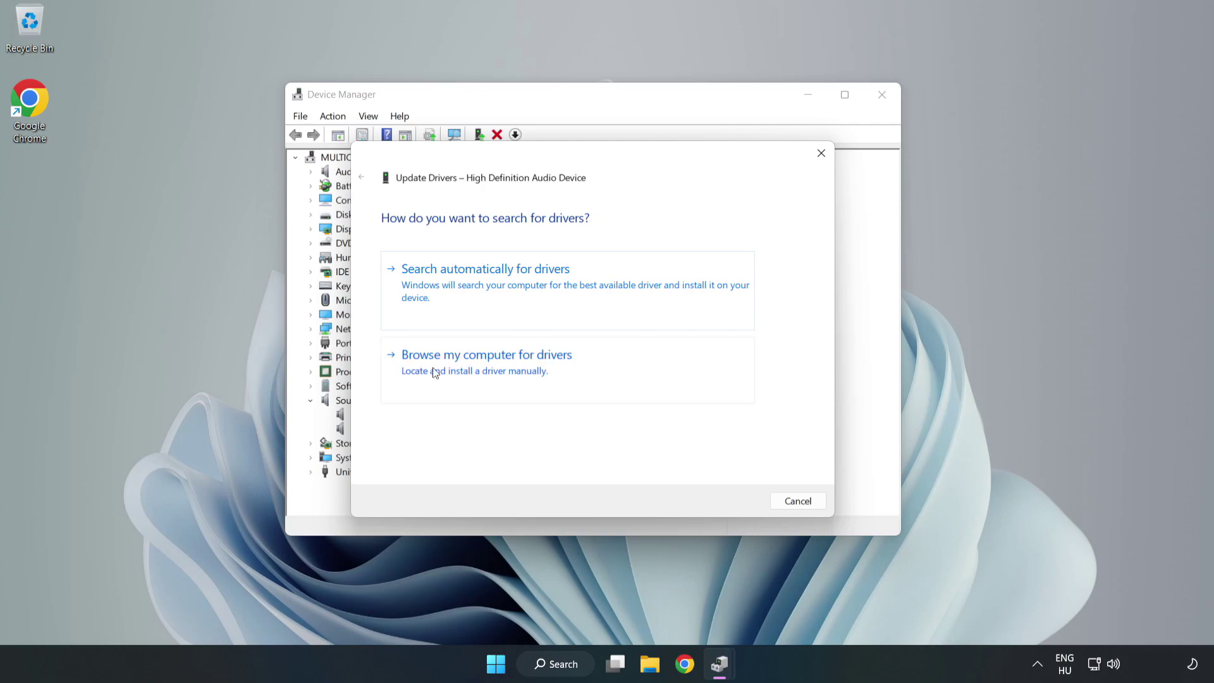
{"action": "left_click", "coordinate": [529, 371]}
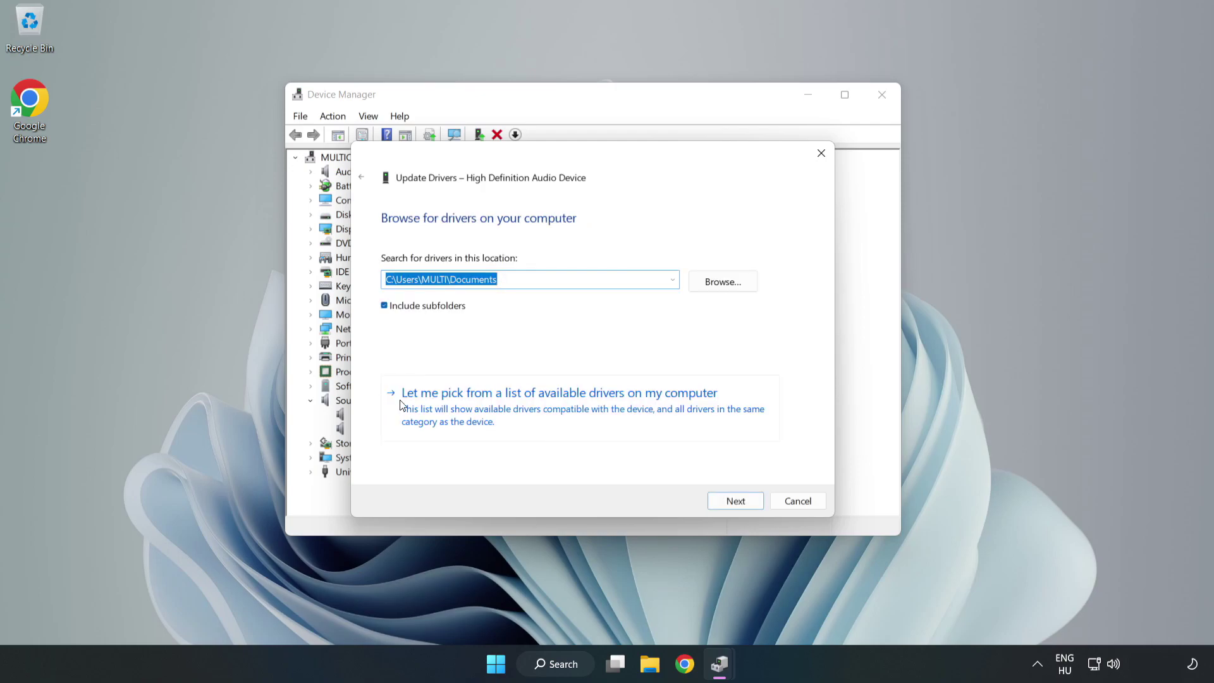
{"action": "left_click", "coordinate": [633, 417]}
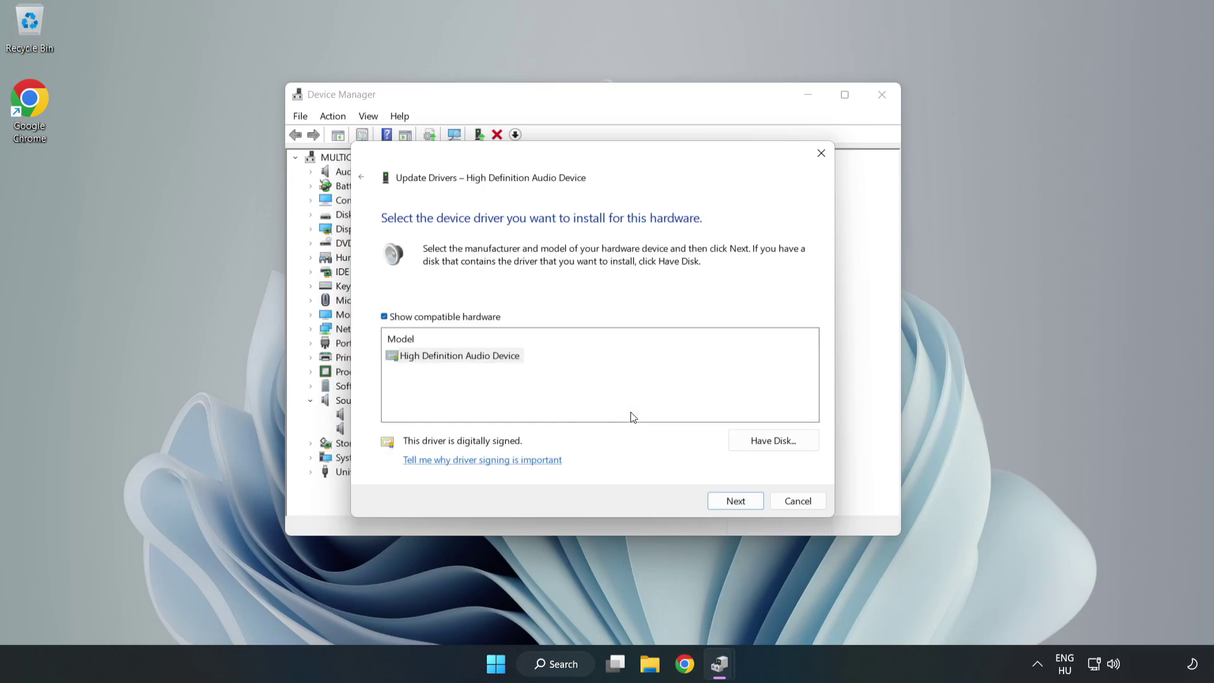
{"action": "left_click", "coordinate": [405, 360]}
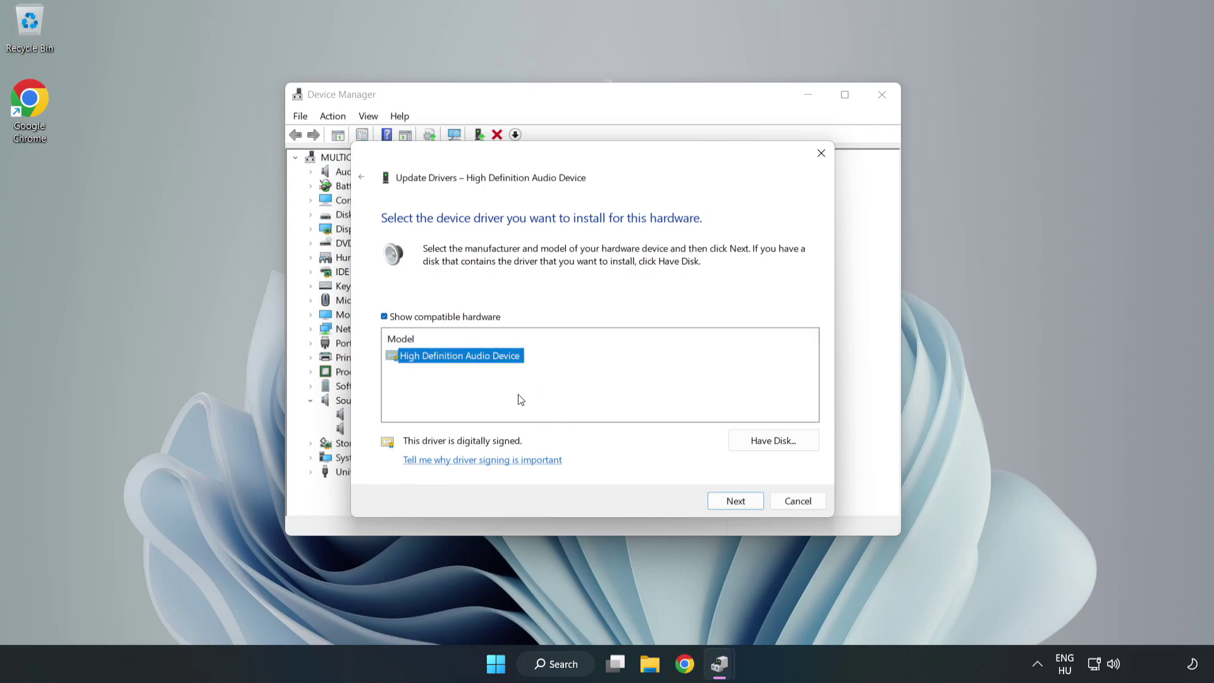
{"action": "left_click", "coordinate": [736, 504]}
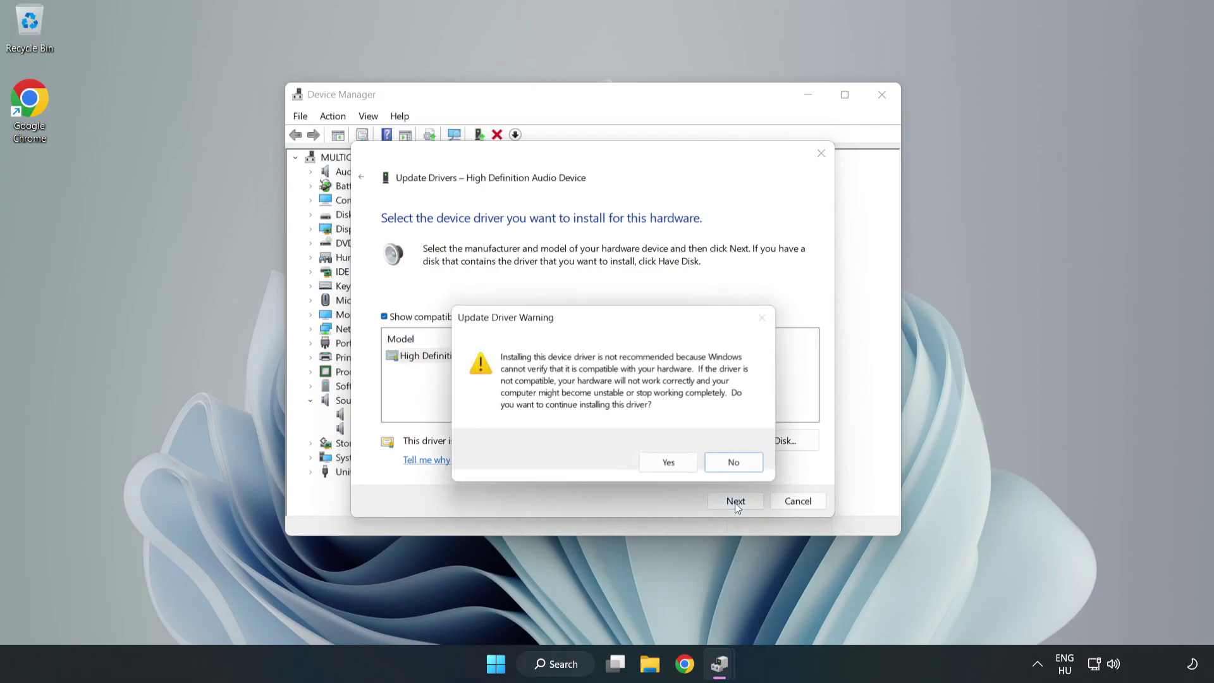
{"action": "left_click", "coordinate": [669, 462]}
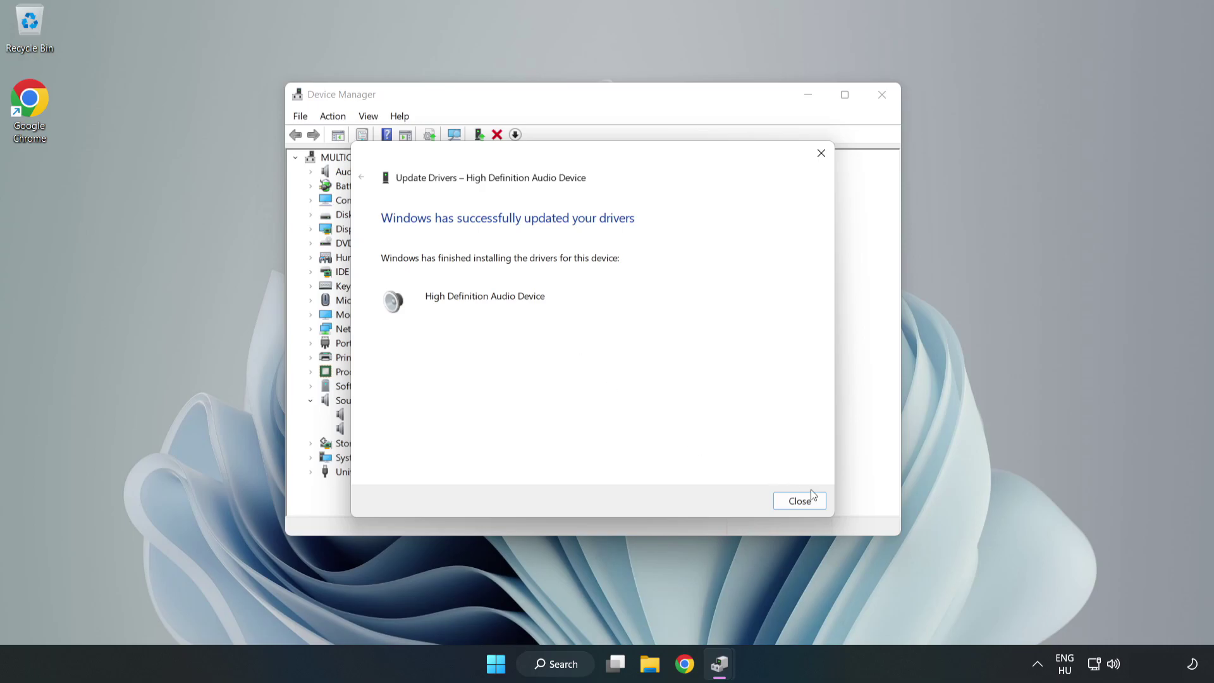
{"action": "left_click", "coordinate": [798, 504]}
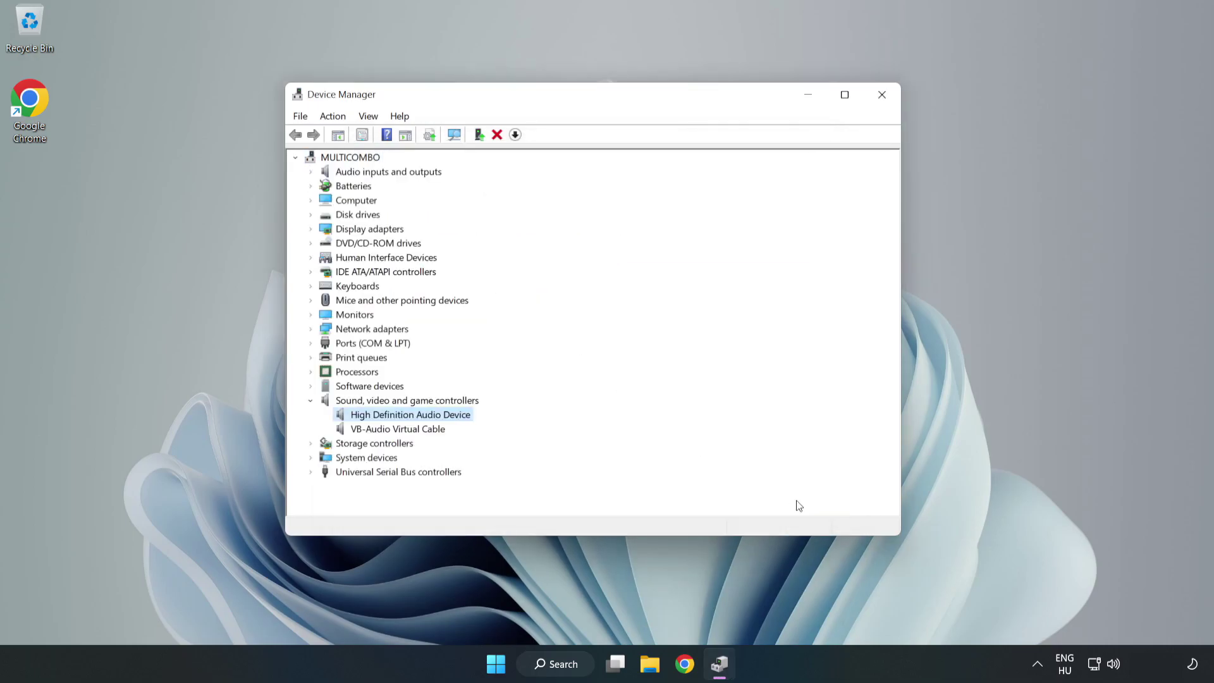
Close the Device Manager window and open the Start menu's power options.
{"action": "left_click", "coordinate": [879, 97]}
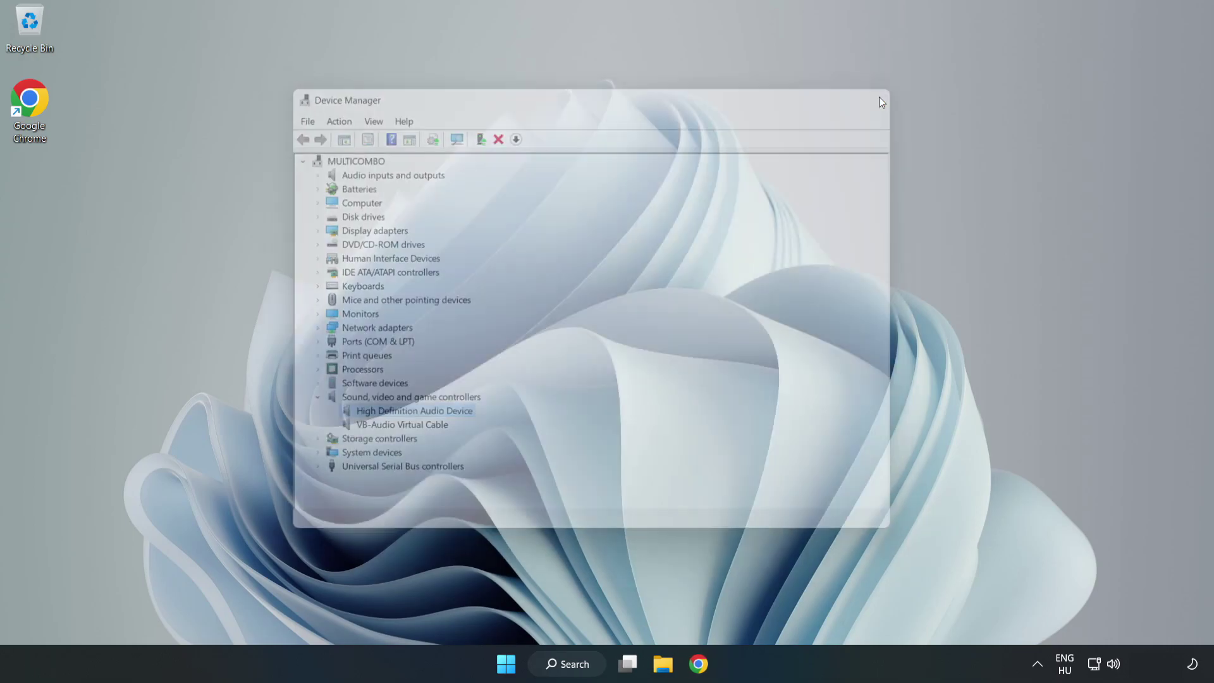
{"action": "left_click", "coordinate": [512, 663]}
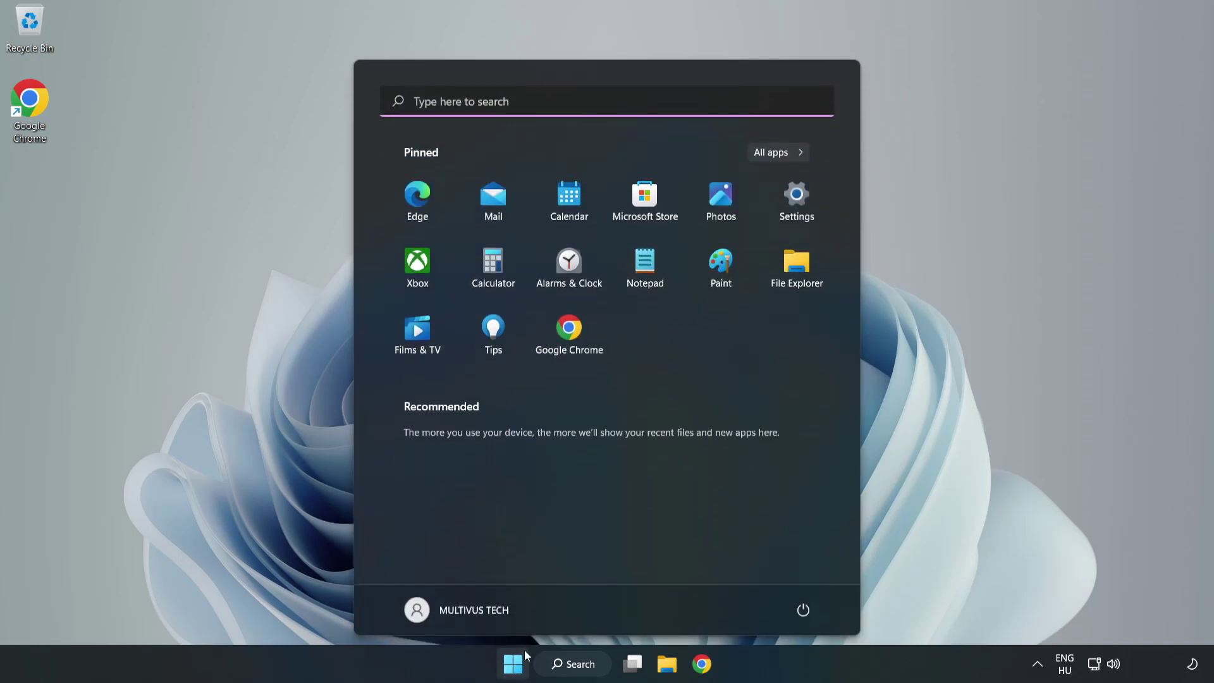
{"action": "left_click", "coordinate": [801, 607]}
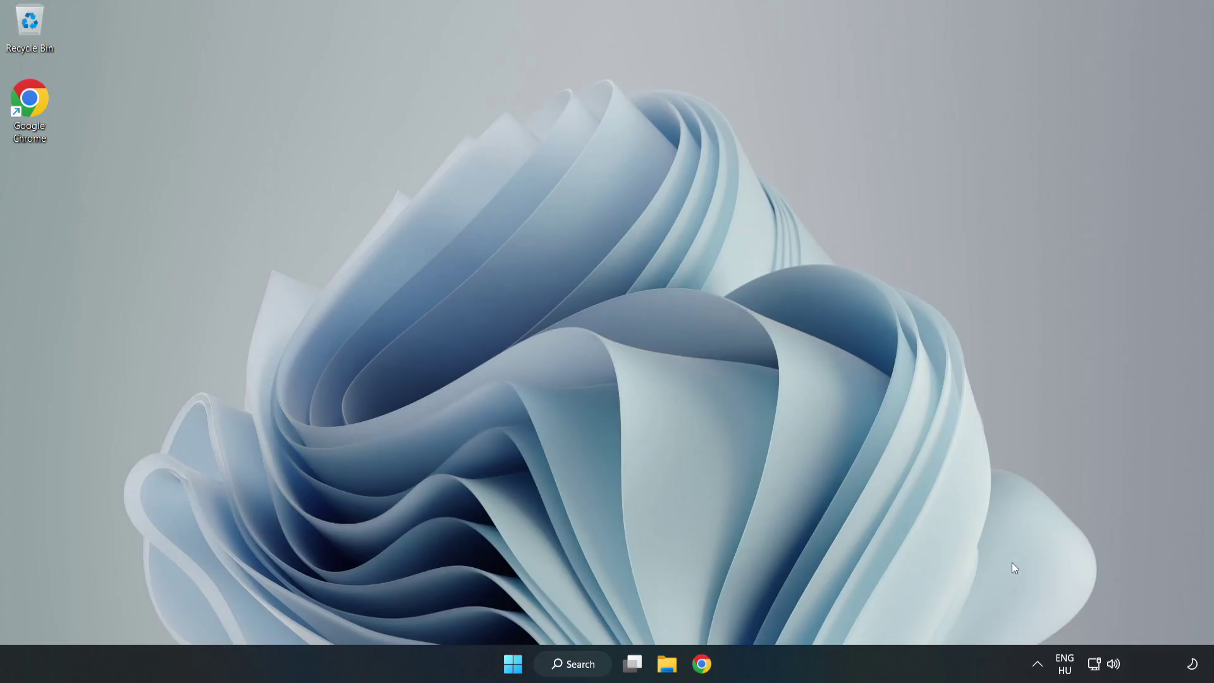
Launch the Playing Audio troubleshooter from the taskbar speaker icon's Troubleshoot sound problems option.
{"action": "right_click", "coordinate": [1116, 665]}
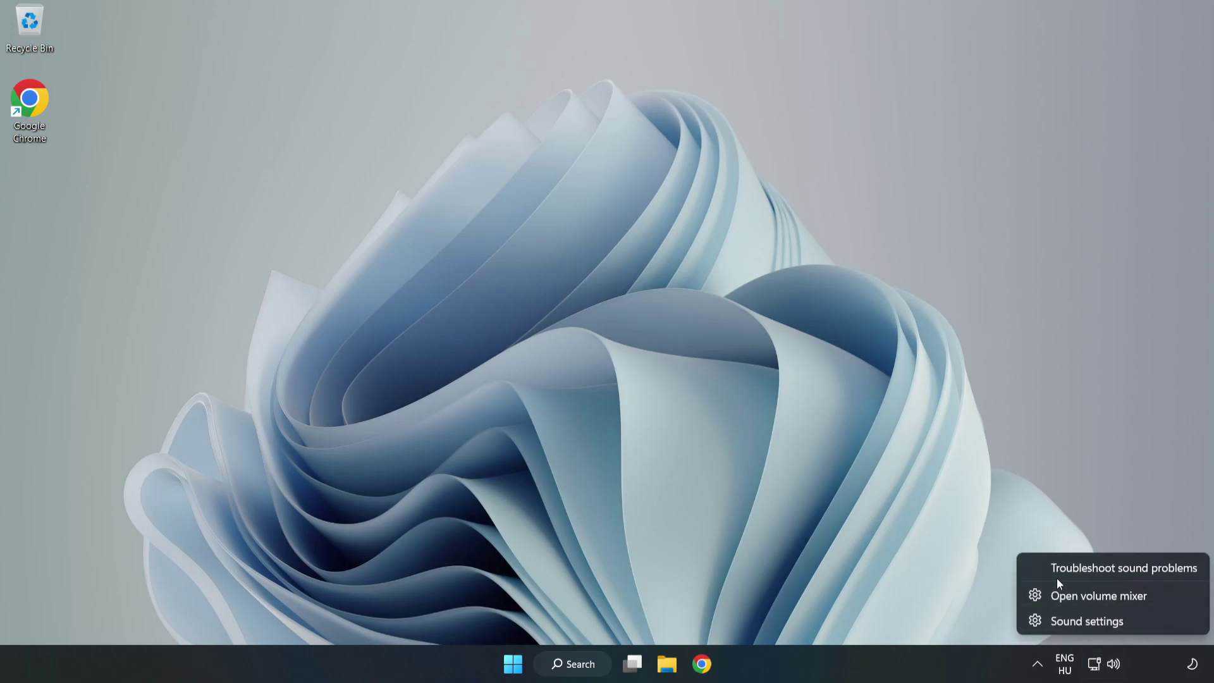
{"action": "left_click", "coordinate": [1098, 568]}
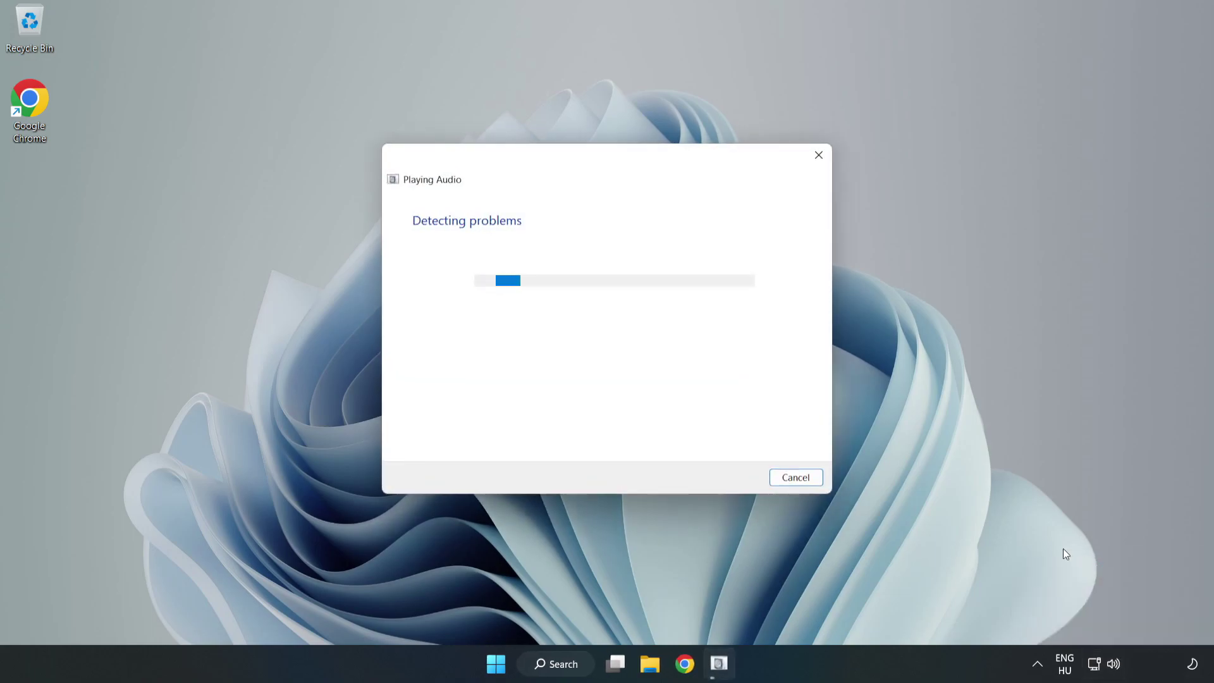